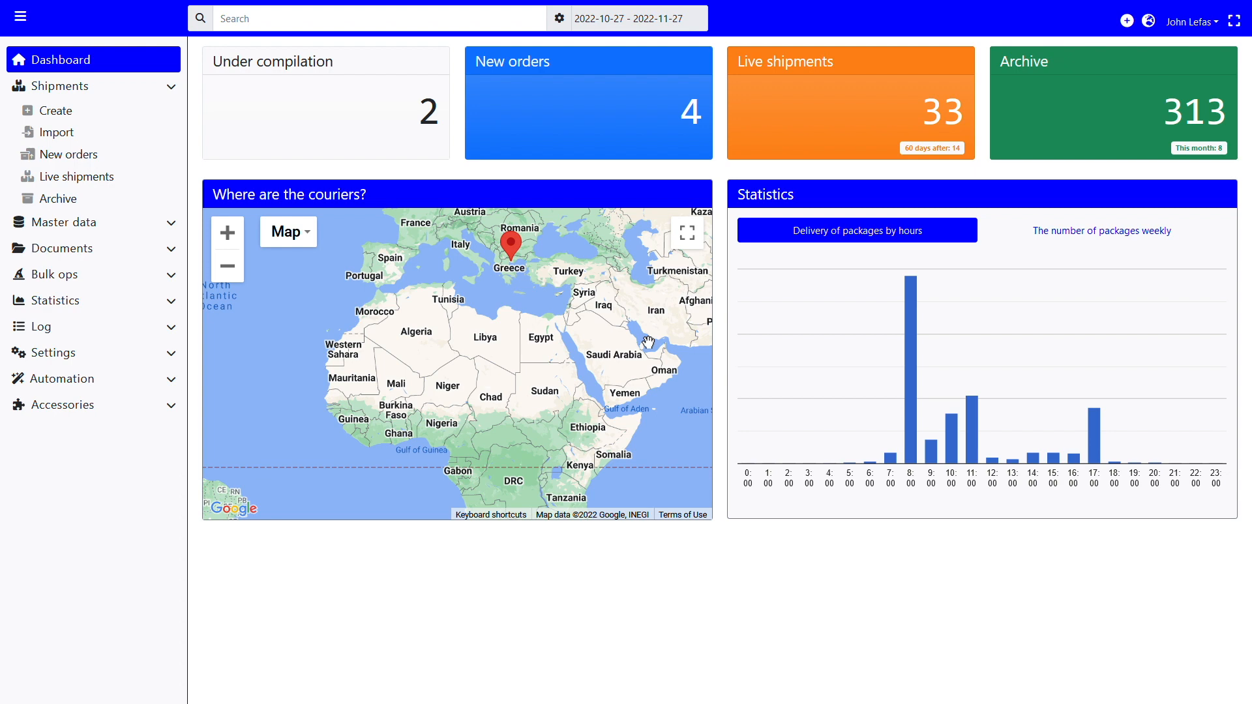
Step: Open the new orders list and view the address information of the oldest order
click(552, 134)
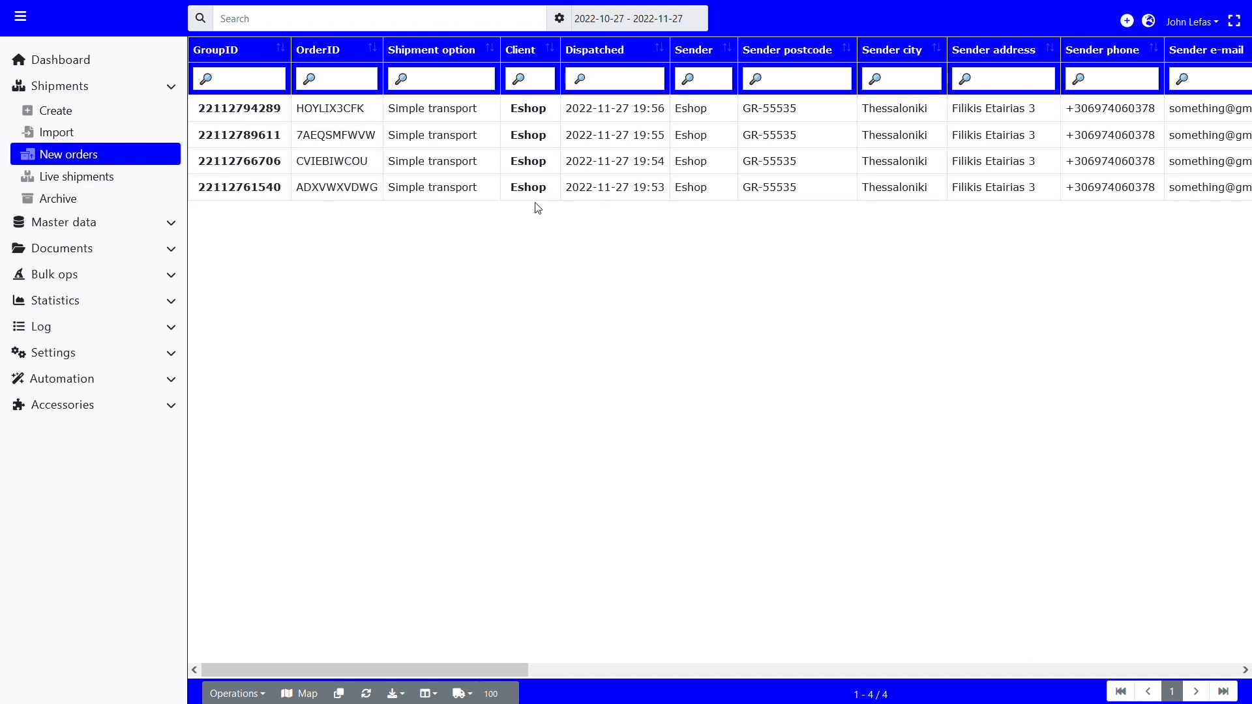
click(241, 198)
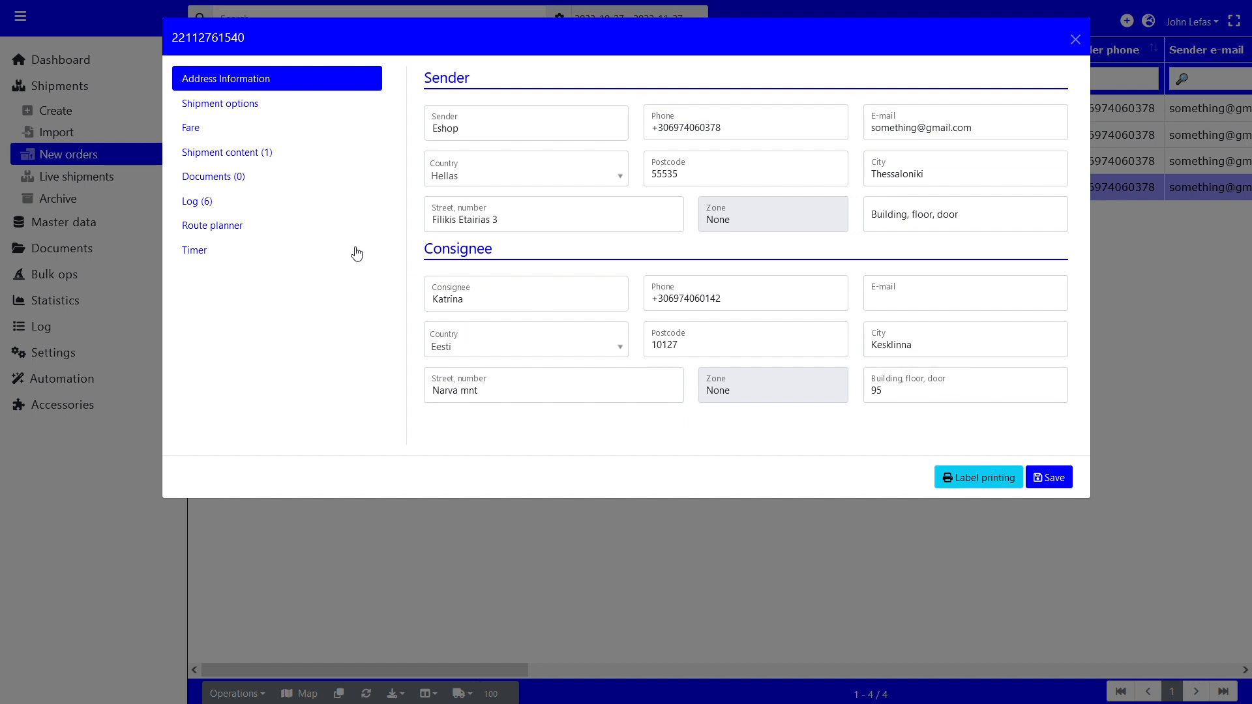
click(1075, 39)
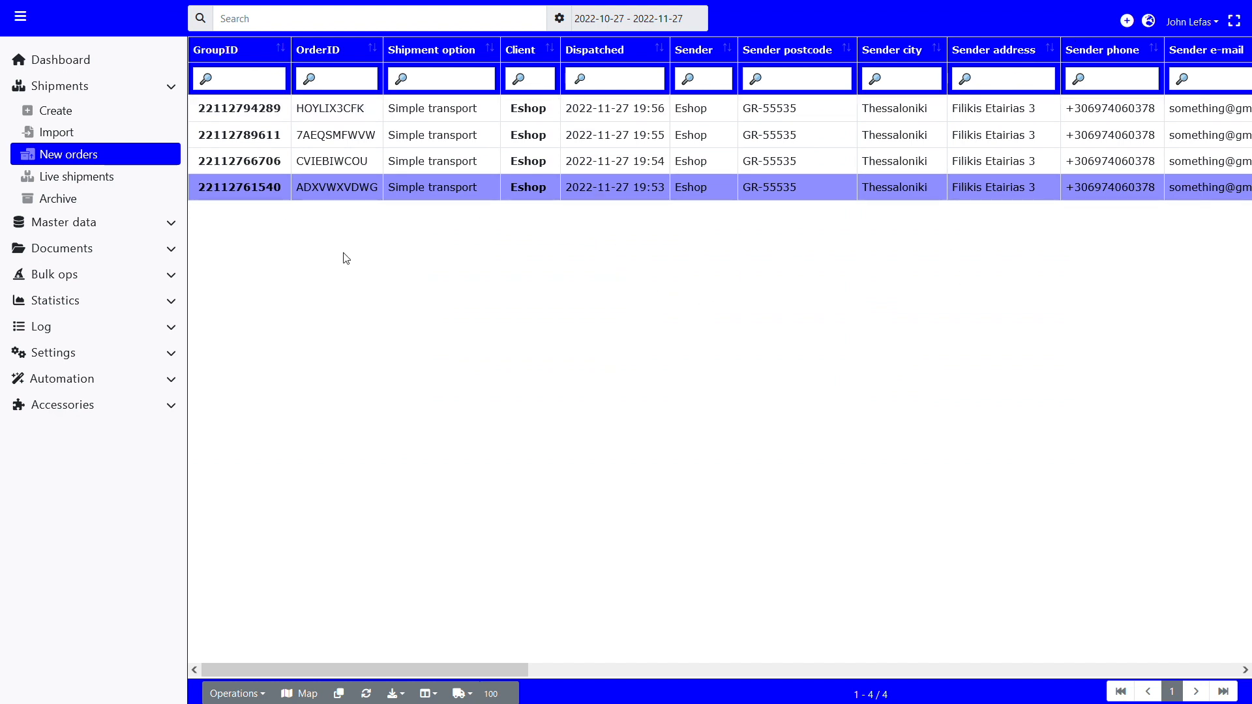
Step: Examine the consignee, fare and cash on delivery columns of the new orders table
scroll(346, 259, right, 8)
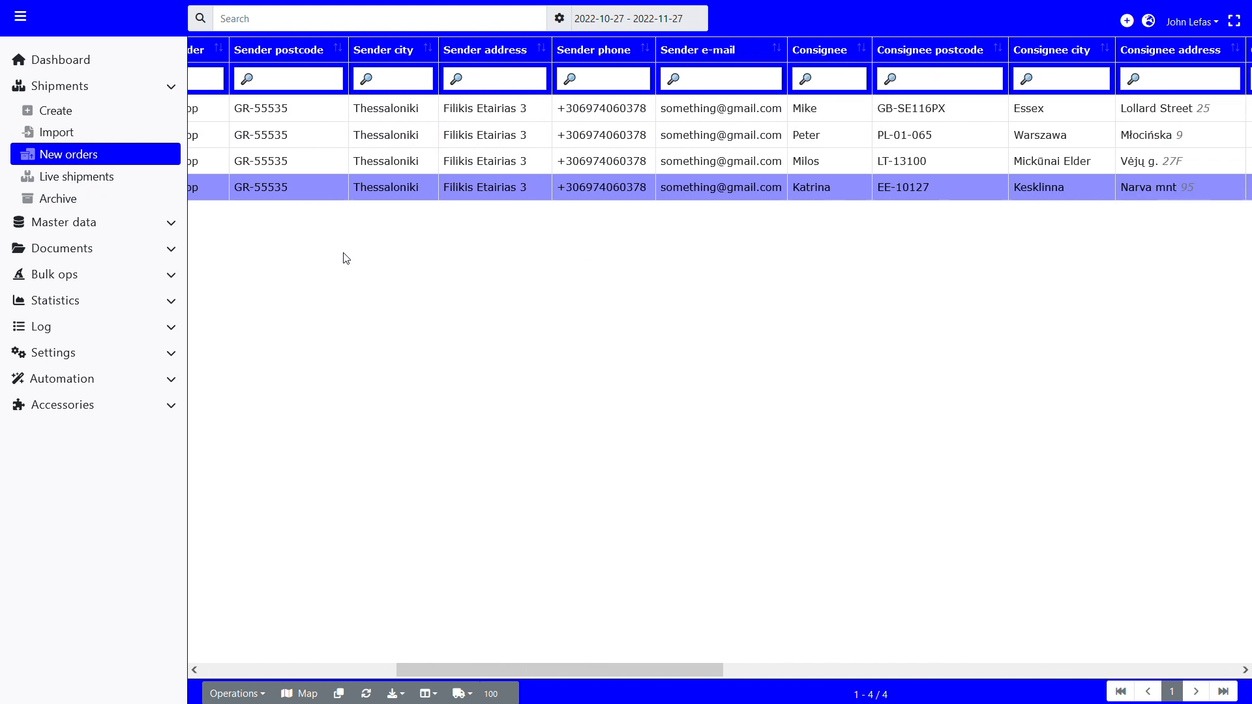
scroll(345, 258, right, 9)
click(624, 79)
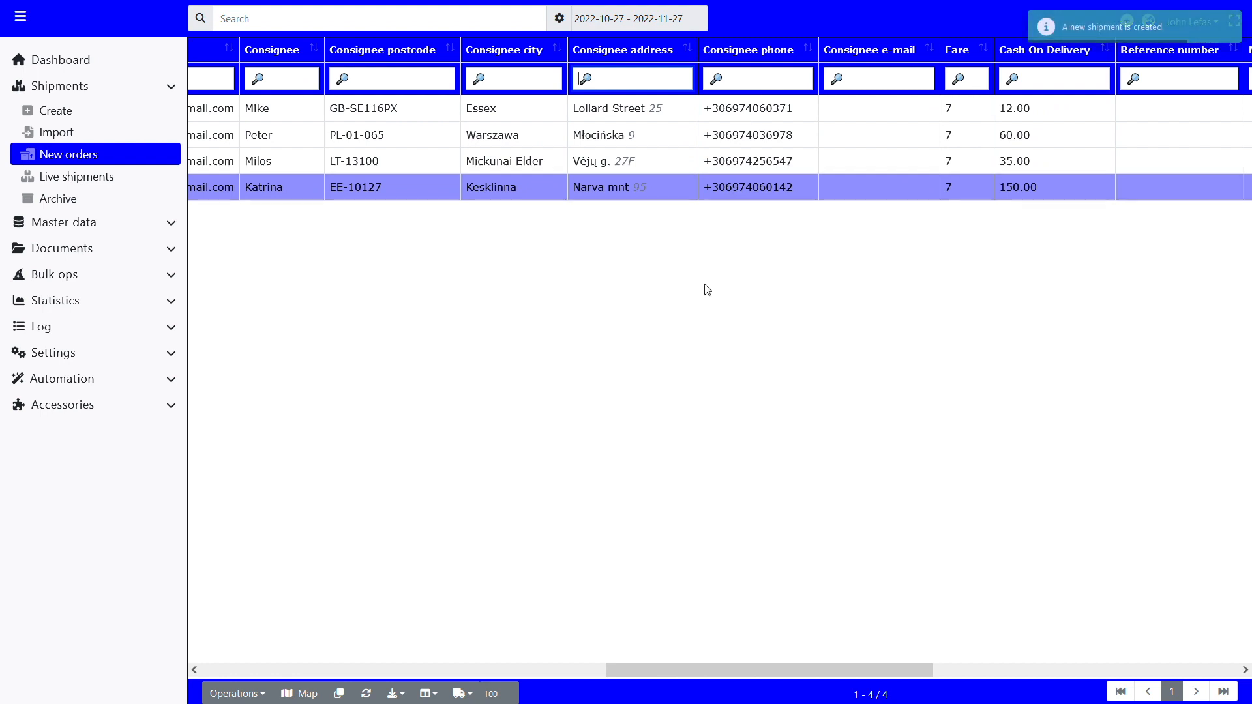
scroll(700, 305, left, 8)
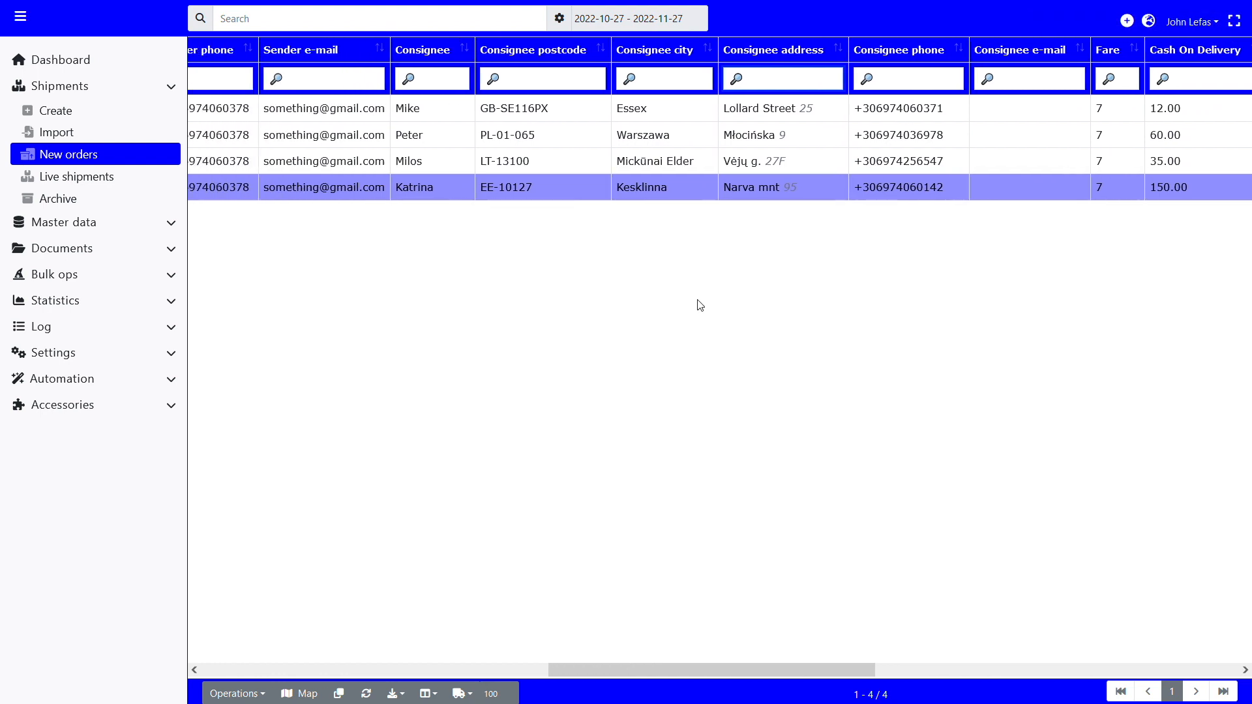
scroll(700, 305, left, 10)
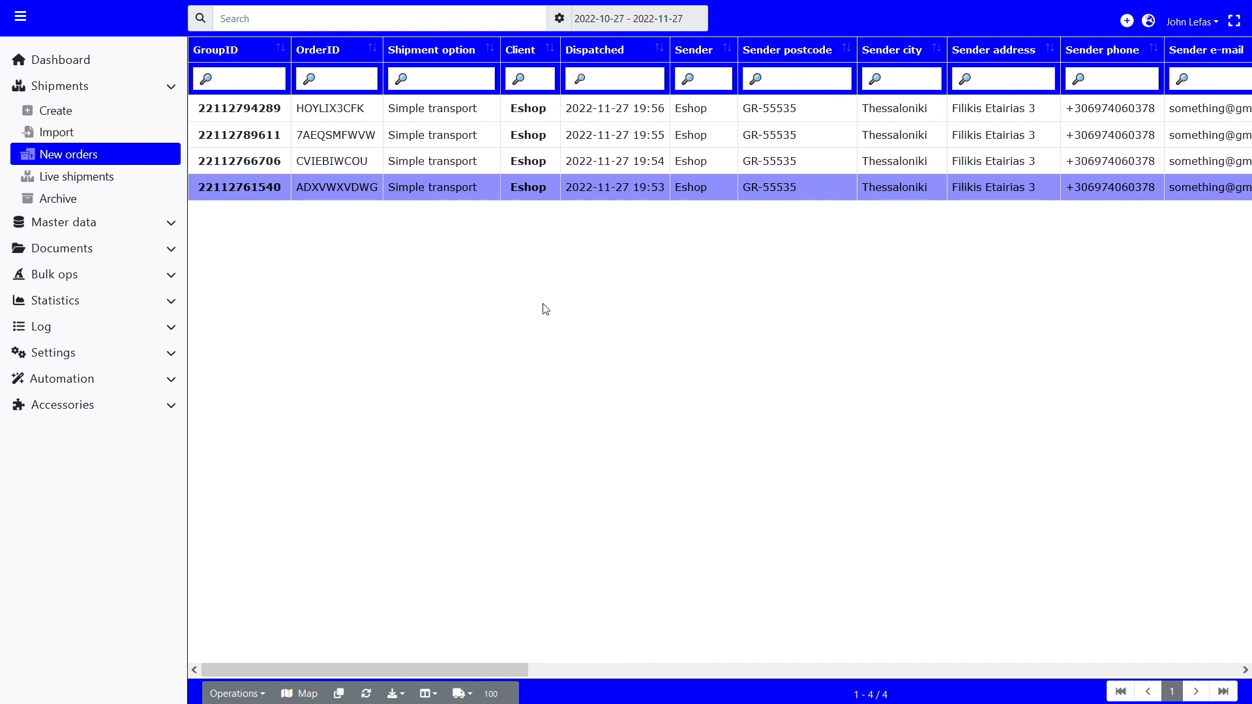
Step: Select the three oldest new orders and show the bulk operations available for them
click(264, 696)
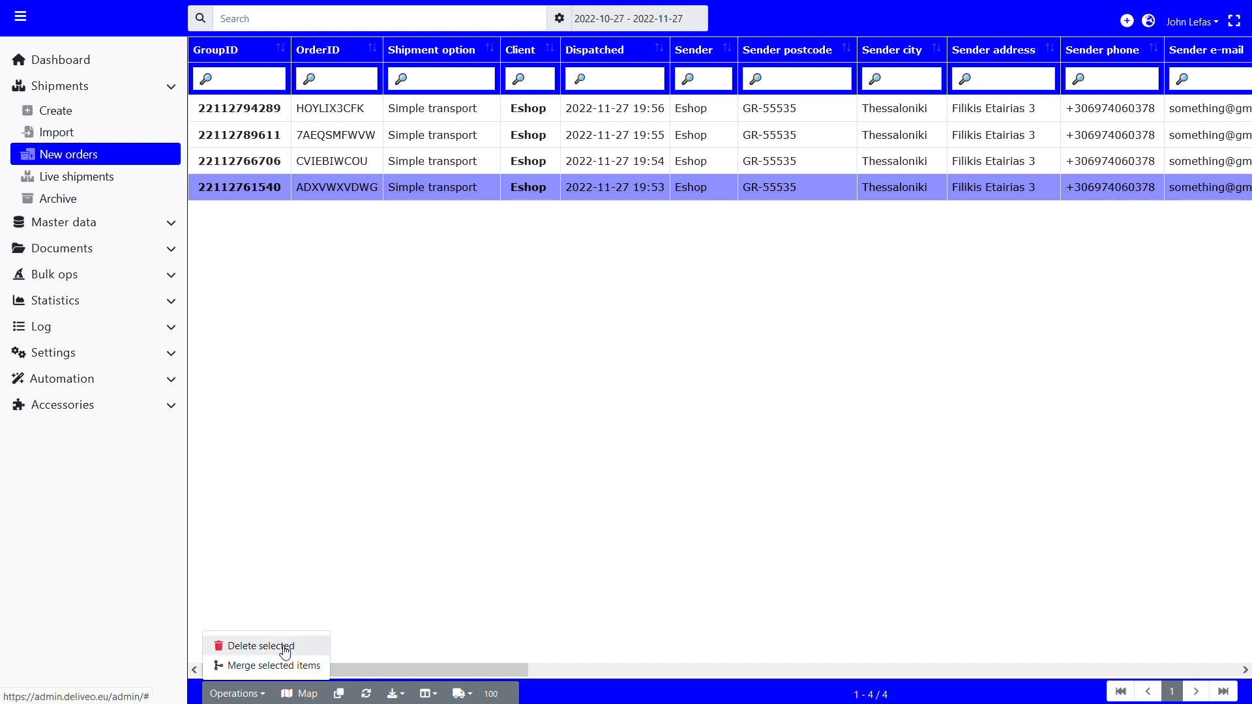
ctrl+click(320, 135)
ctrl+click(319, 161)
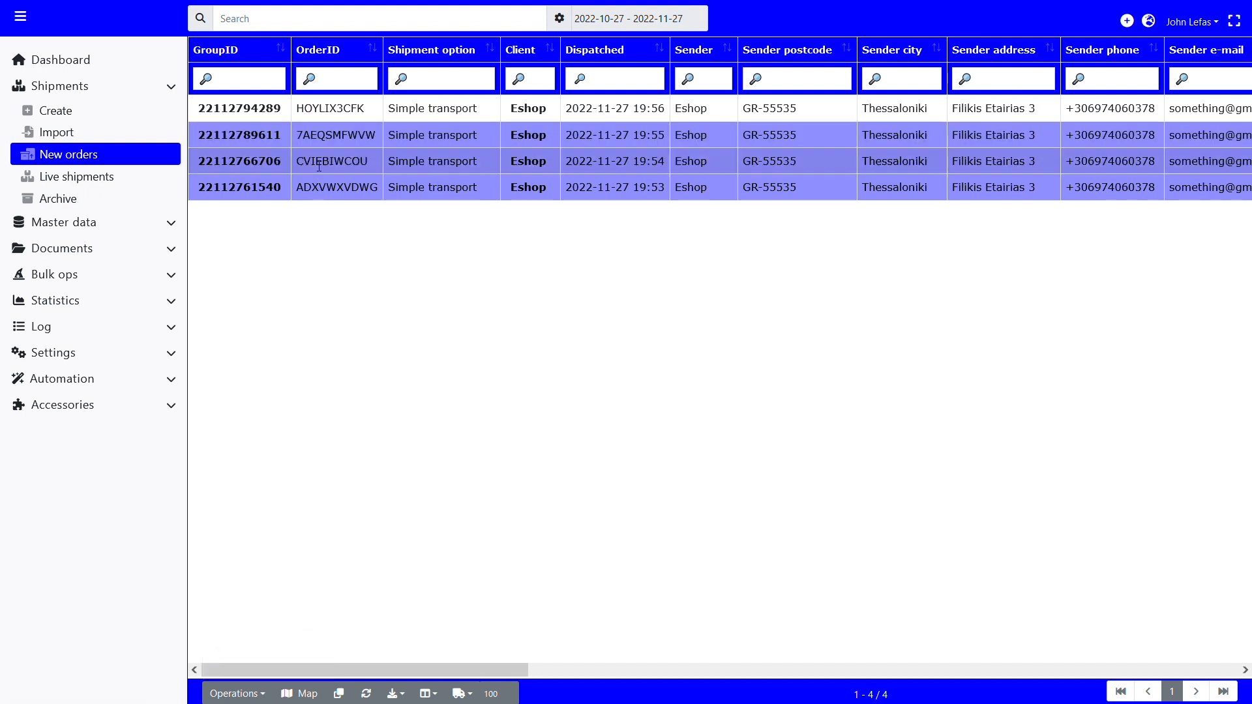
click(233, 695)
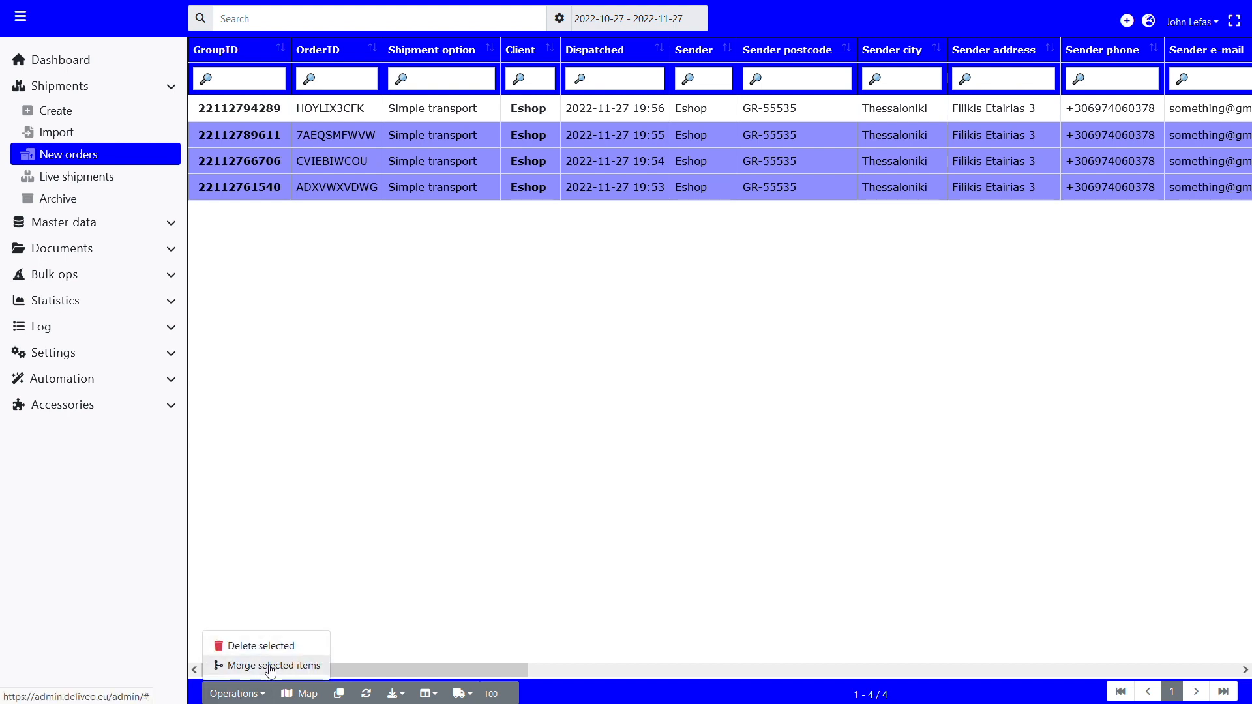
click(304, 559)
Step: Display the new orders on the map and examine the couriers and shipment points across Europe
click(303, 694)
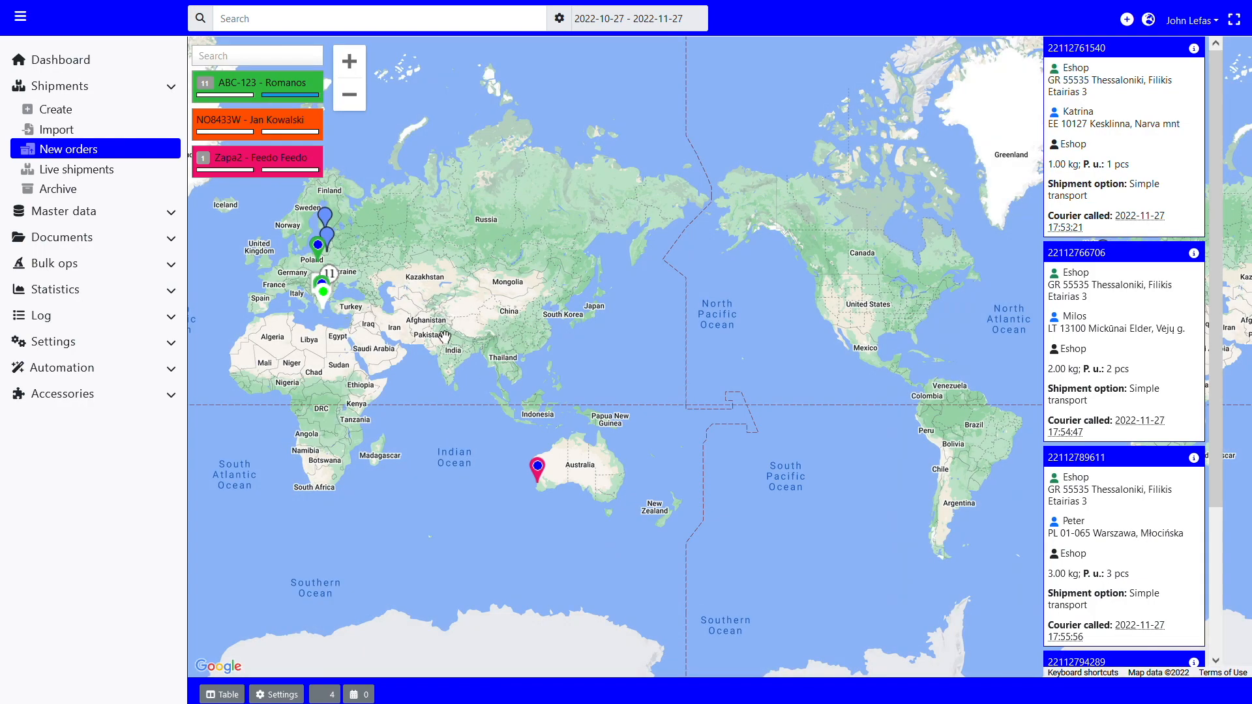
drag(445, 338, 711, 438)
scroll(642, 389, up, 2)
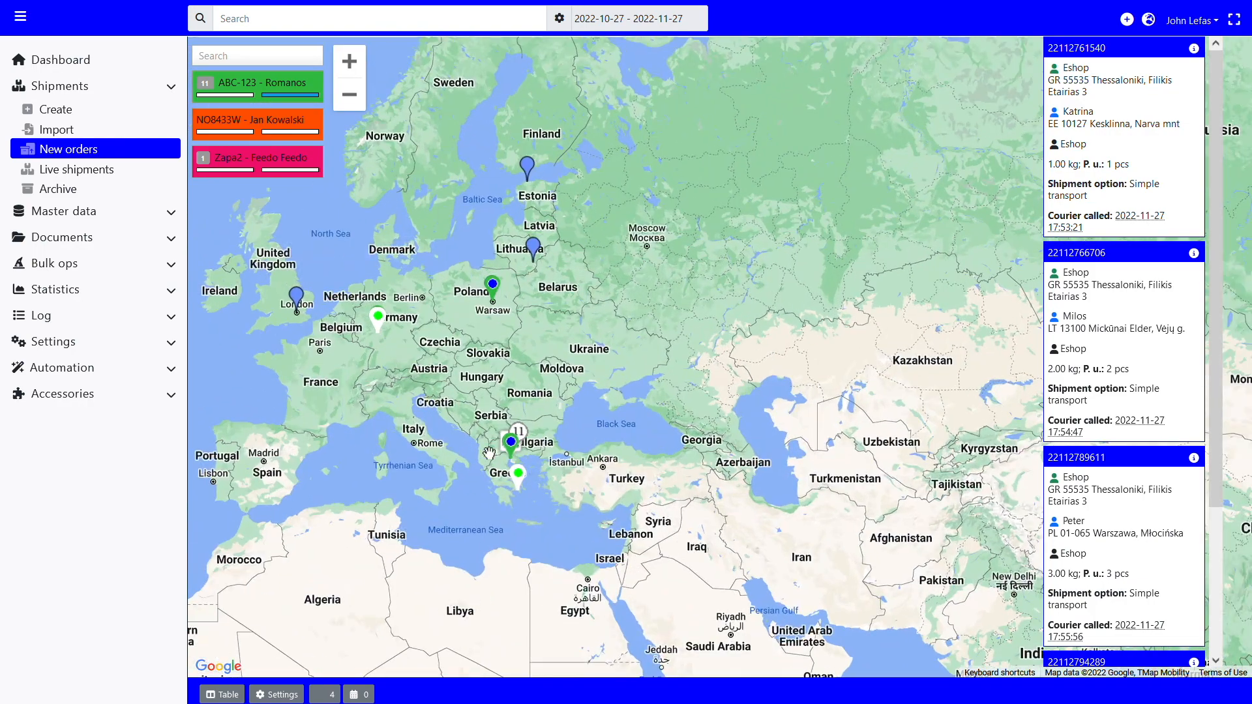
drag(489, 452, 615, 430)
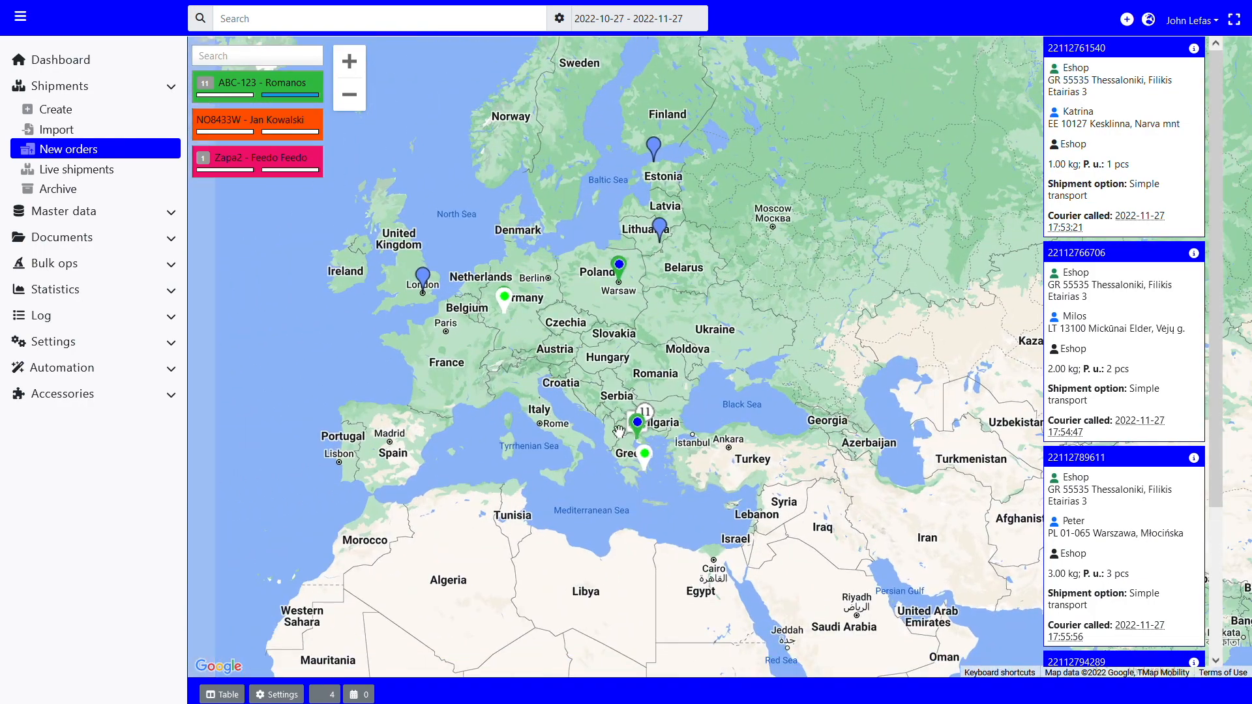
scroll(587, 425, up, 1)
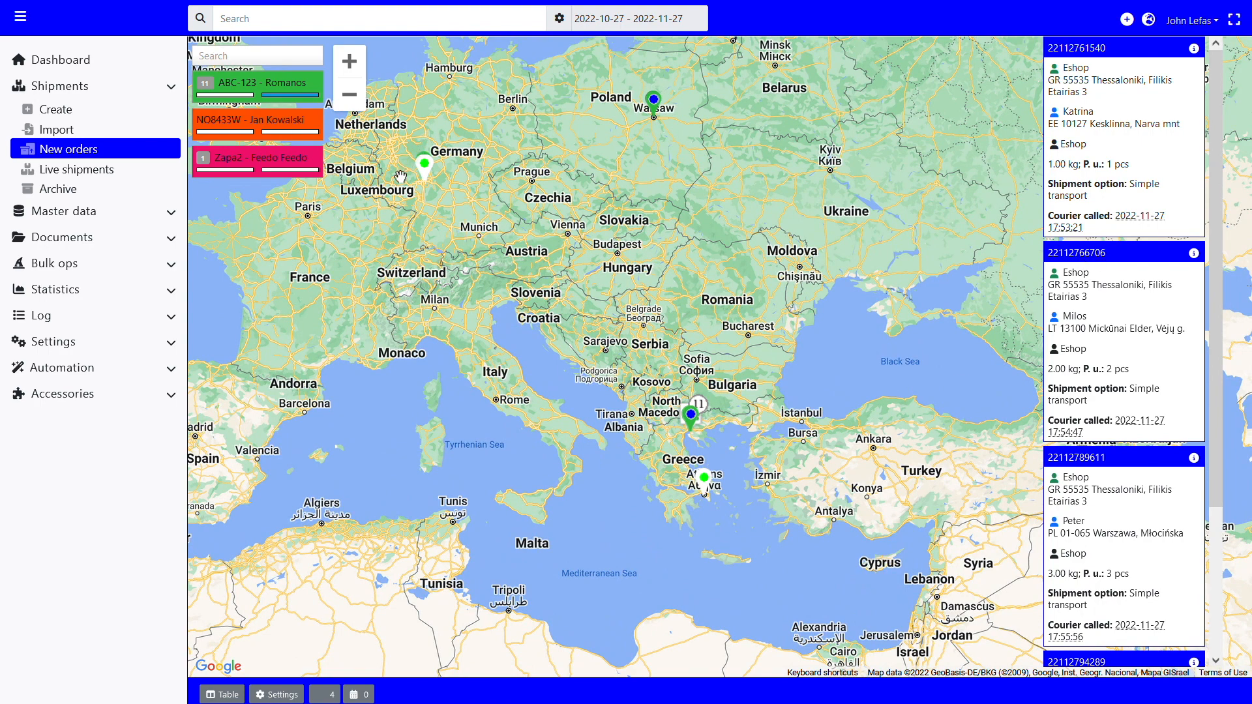
click(261, 83)
mouse_move(723, 335)
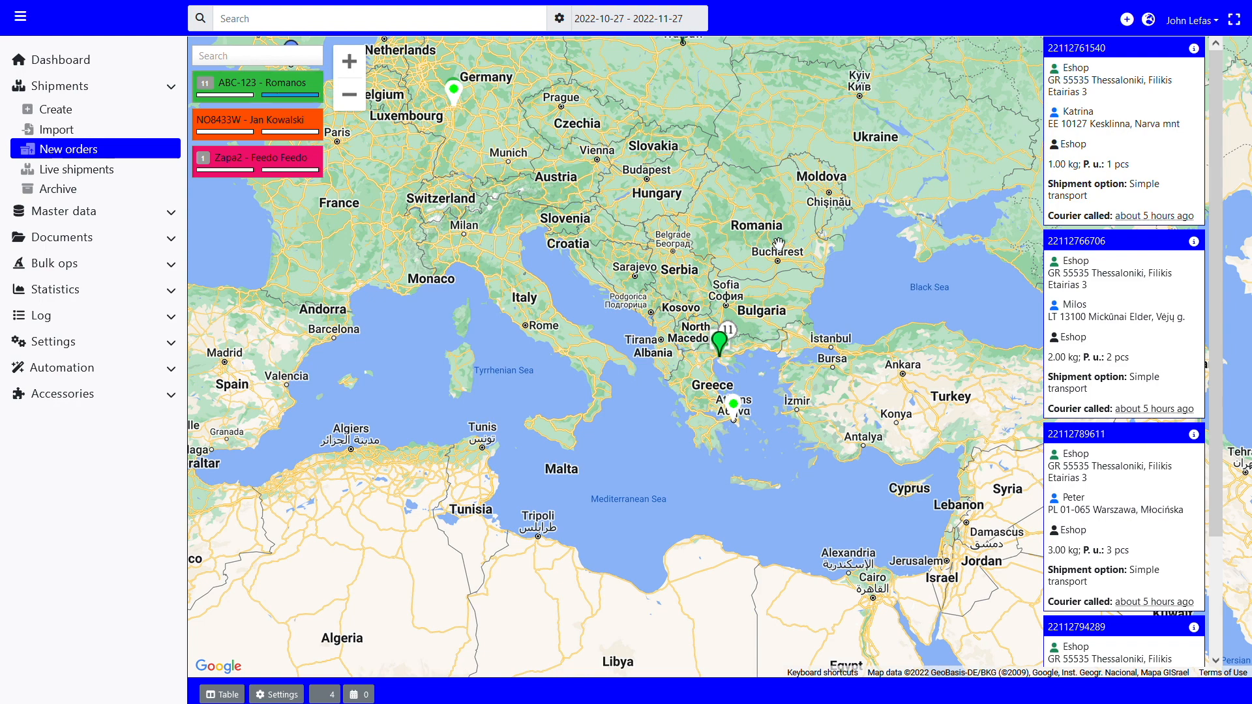
drag(735, 236, 729, 307)
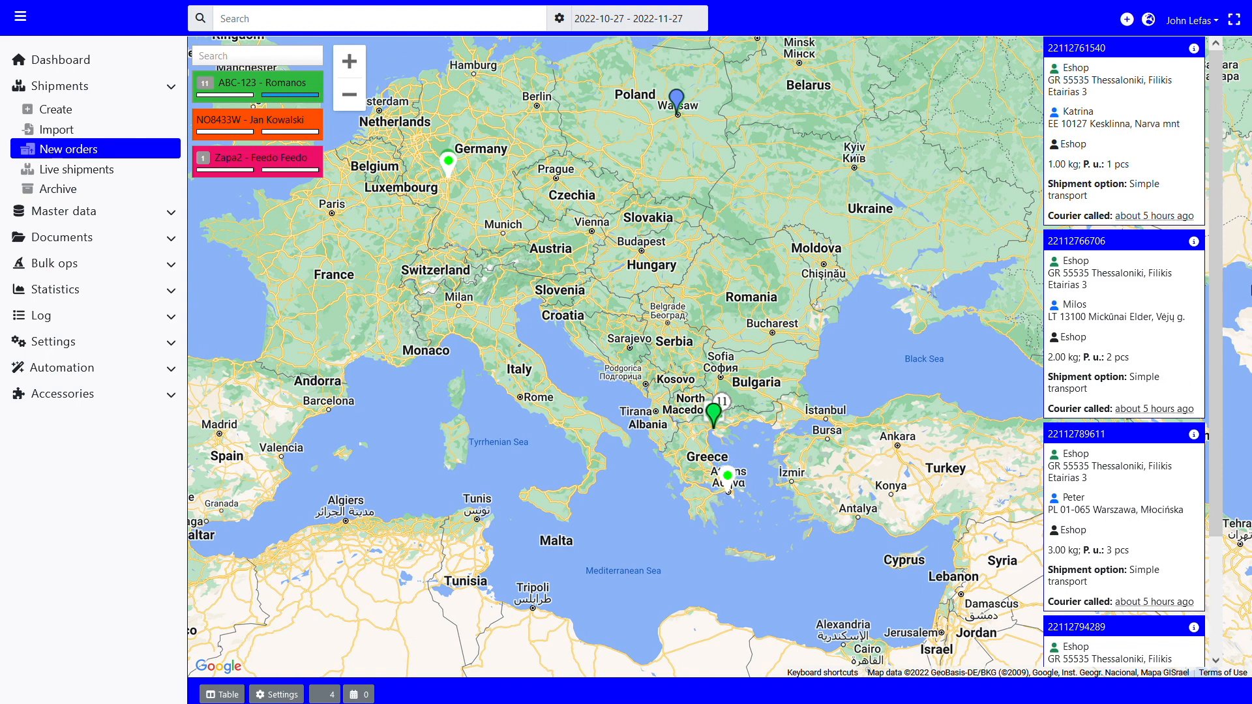
Step: Check the details of the 2 kg shipment bound for Lithuania and assign it to vehicle ABC-123 on the map
click(1194, 241)
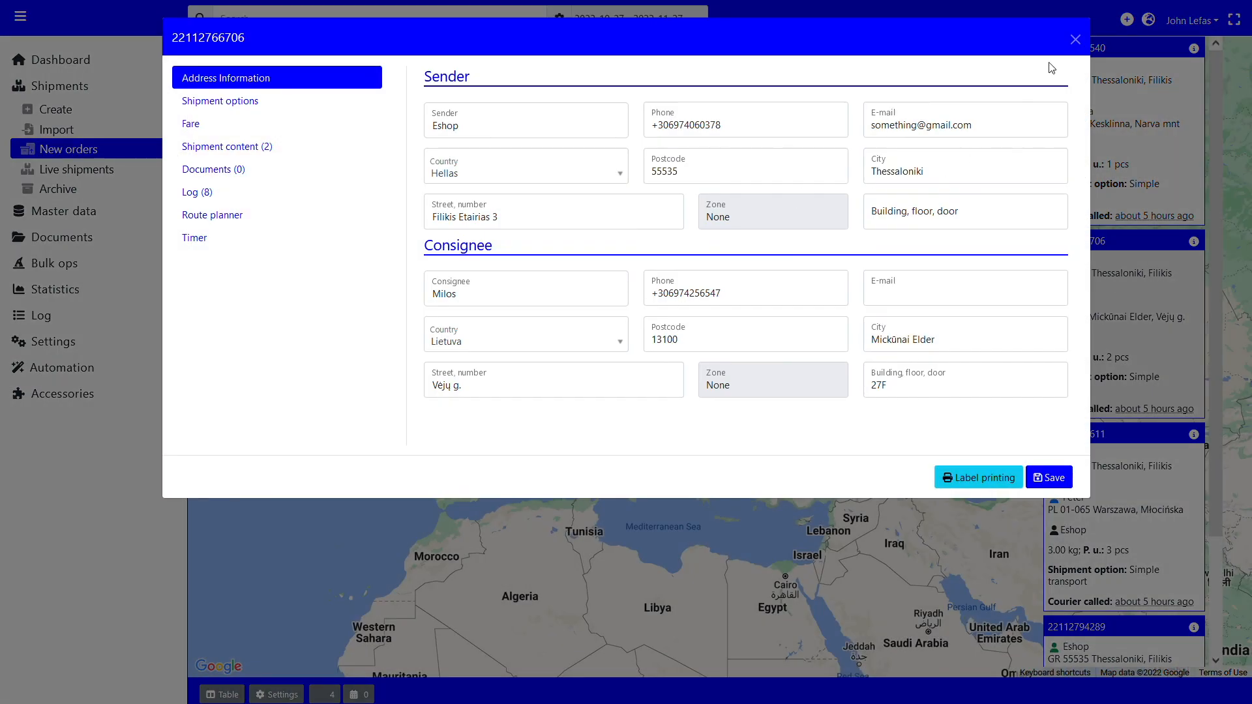
click(1075, 39)
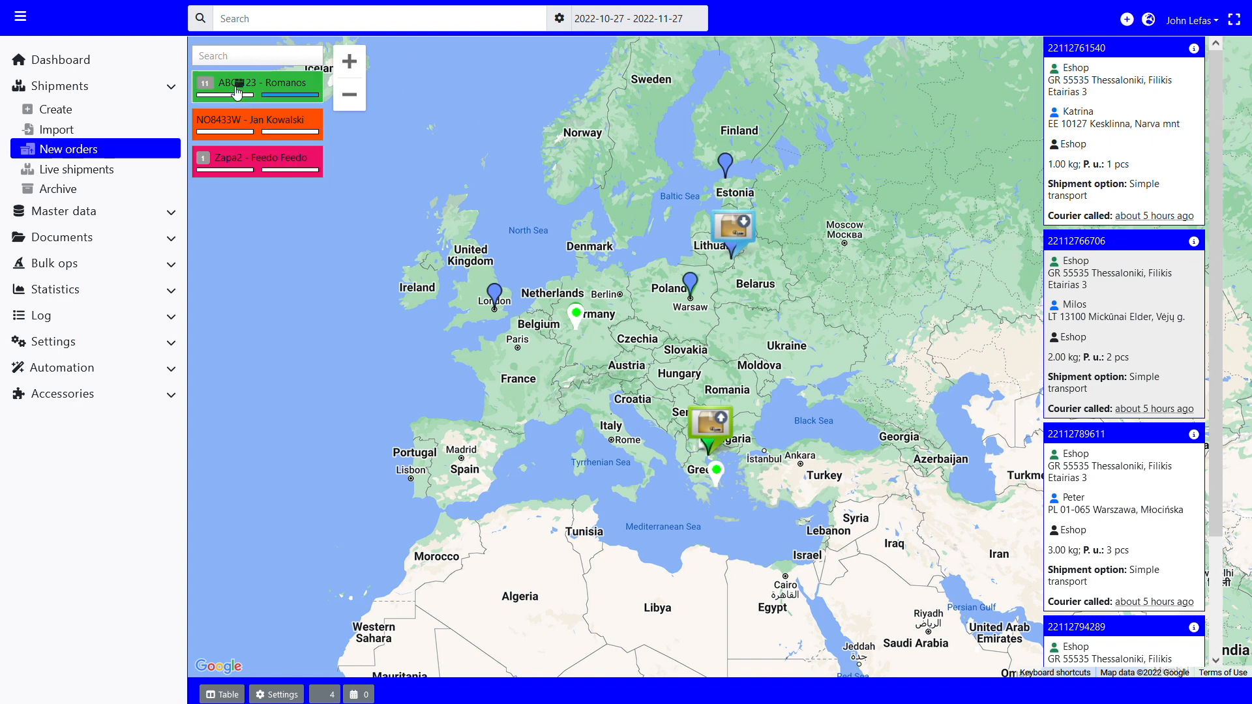
drag(256, 96, 255, 96)
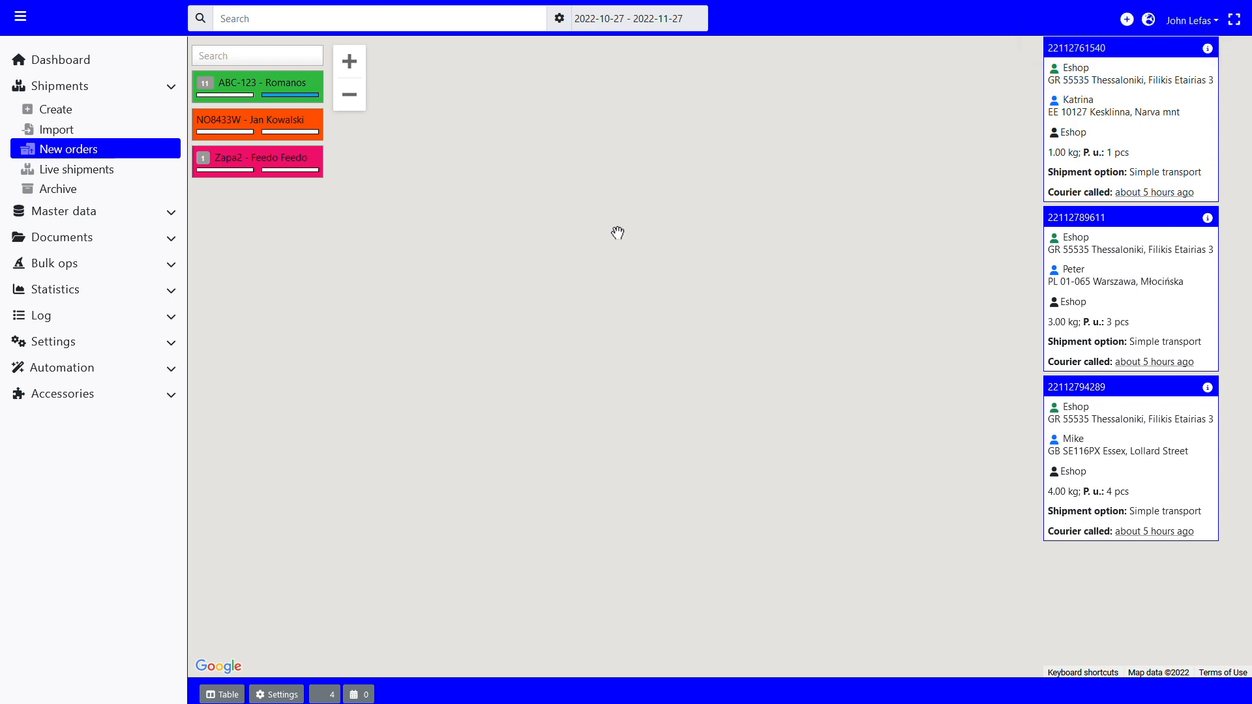
Step: Assign the two oldest remaining orders in the new orders table to vehicle ABC-123
click(93, 151)
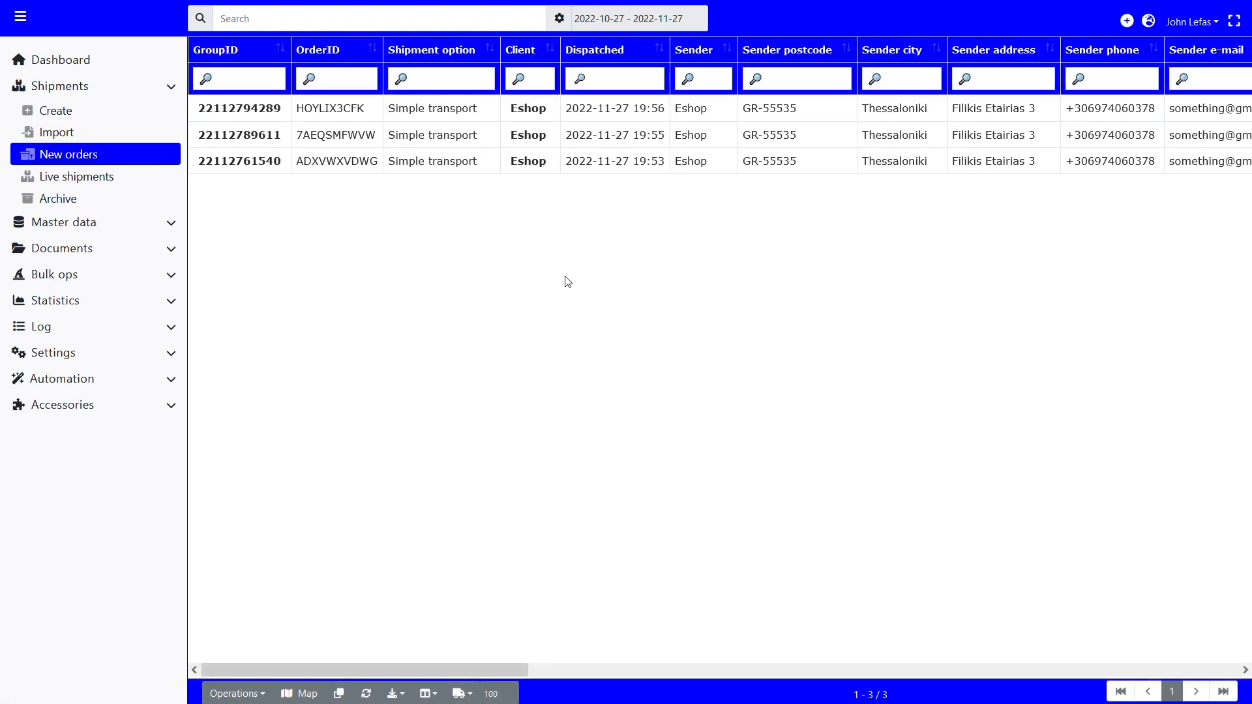
click(388, 161)
ctrl+click(389, 143)
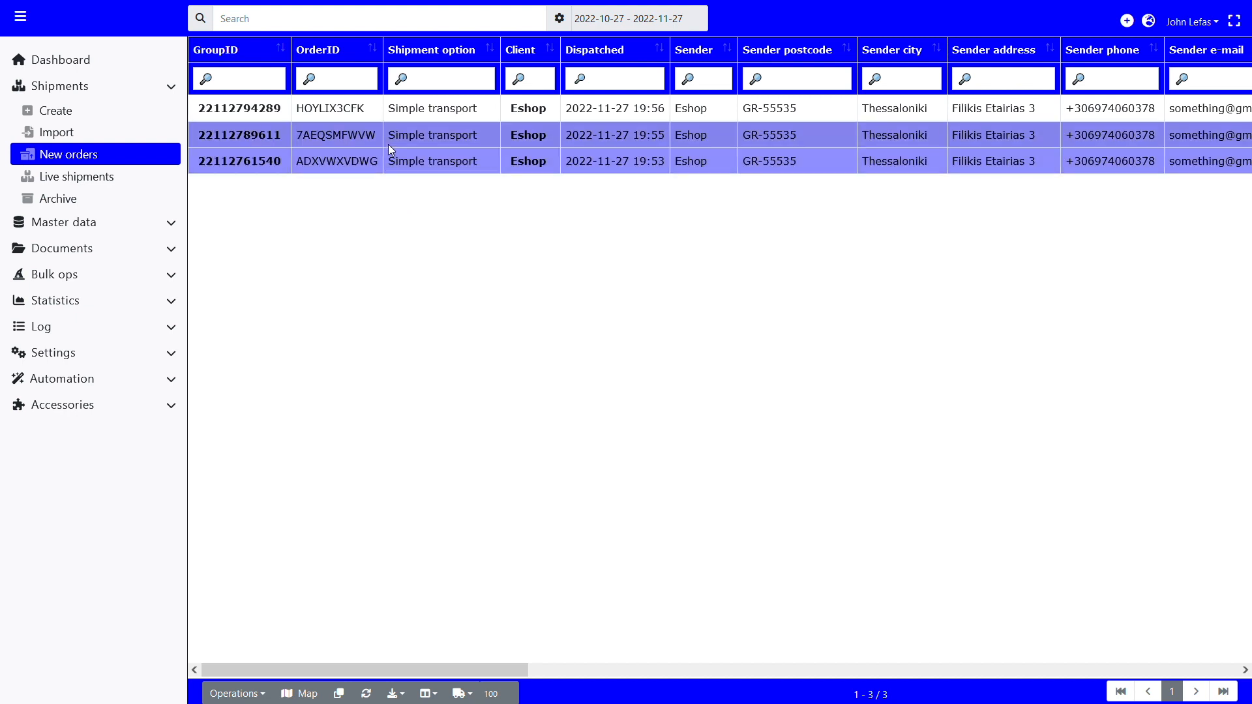
click(462, 693)
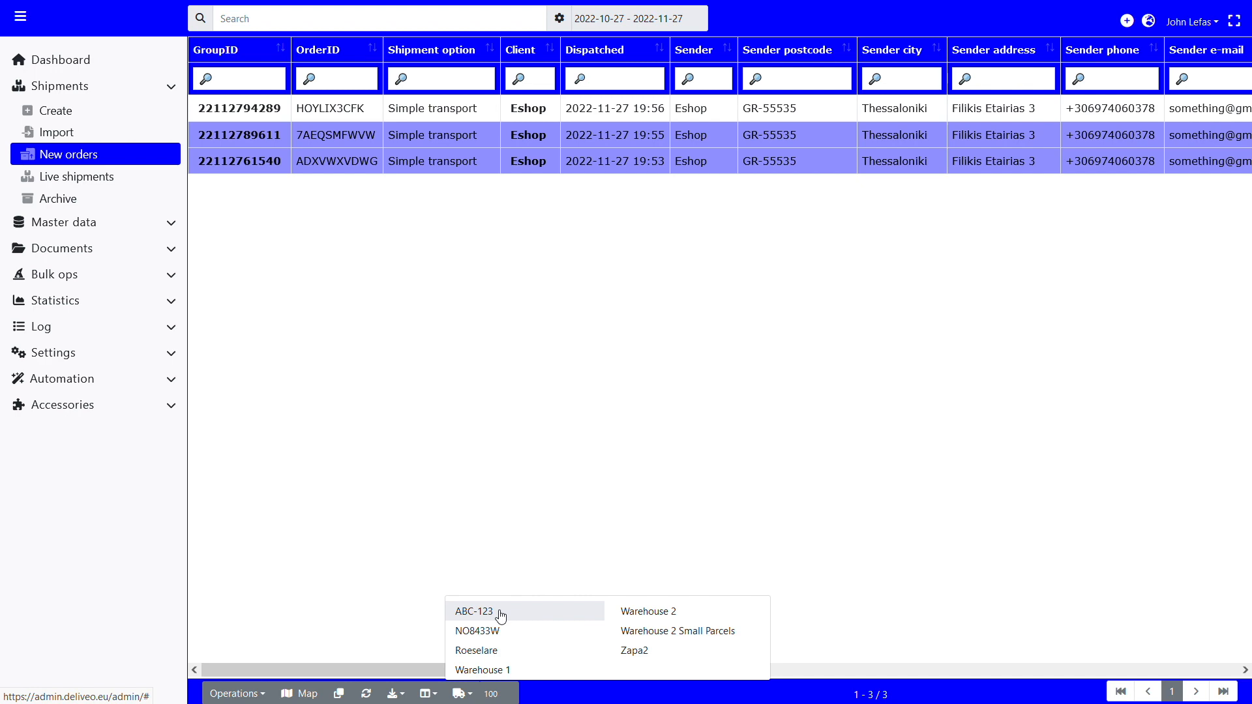
click(501, 616)
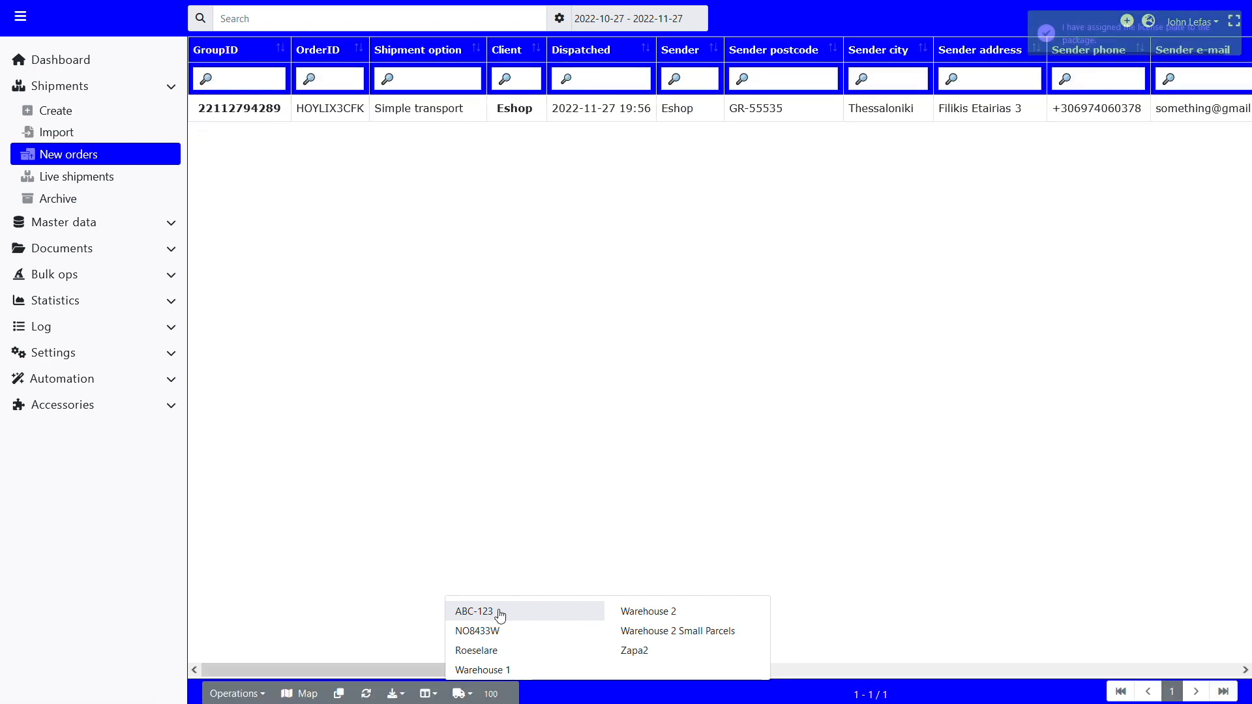
Step: Open the live shipments list and filter the dispatch date to today, 2022-11-27
click(105, 178)
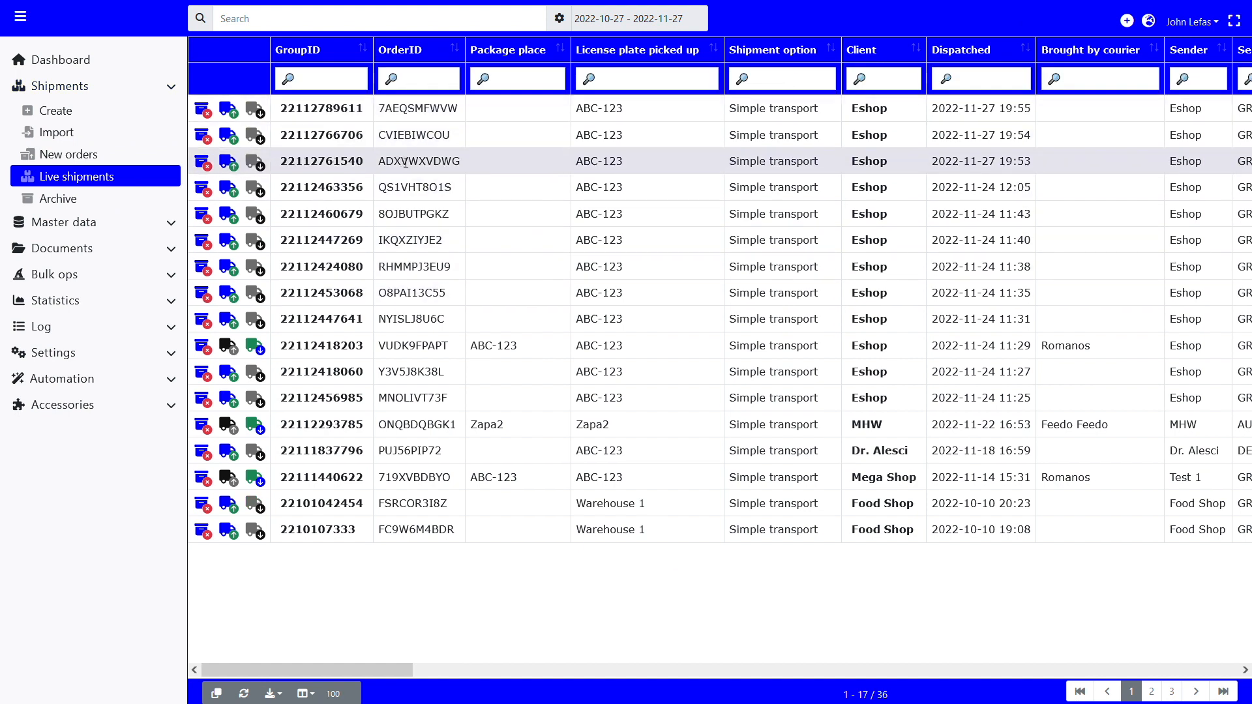
click(990, 80)
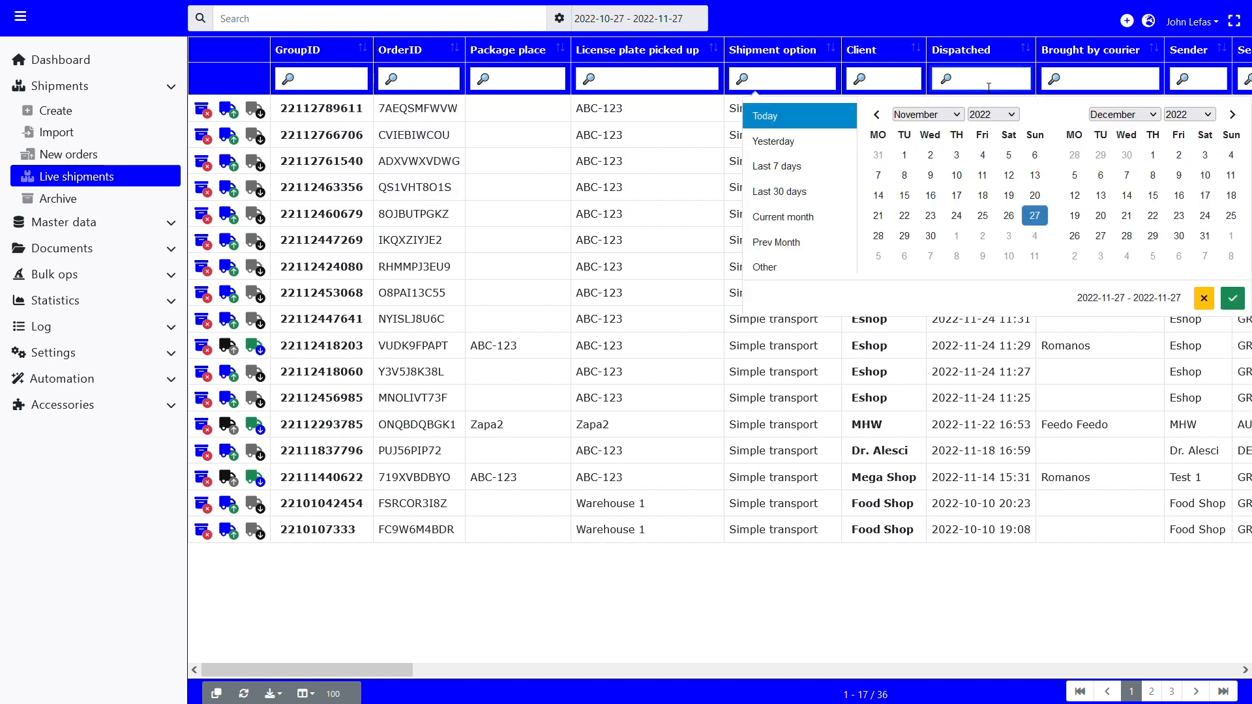
click(1041, 223)
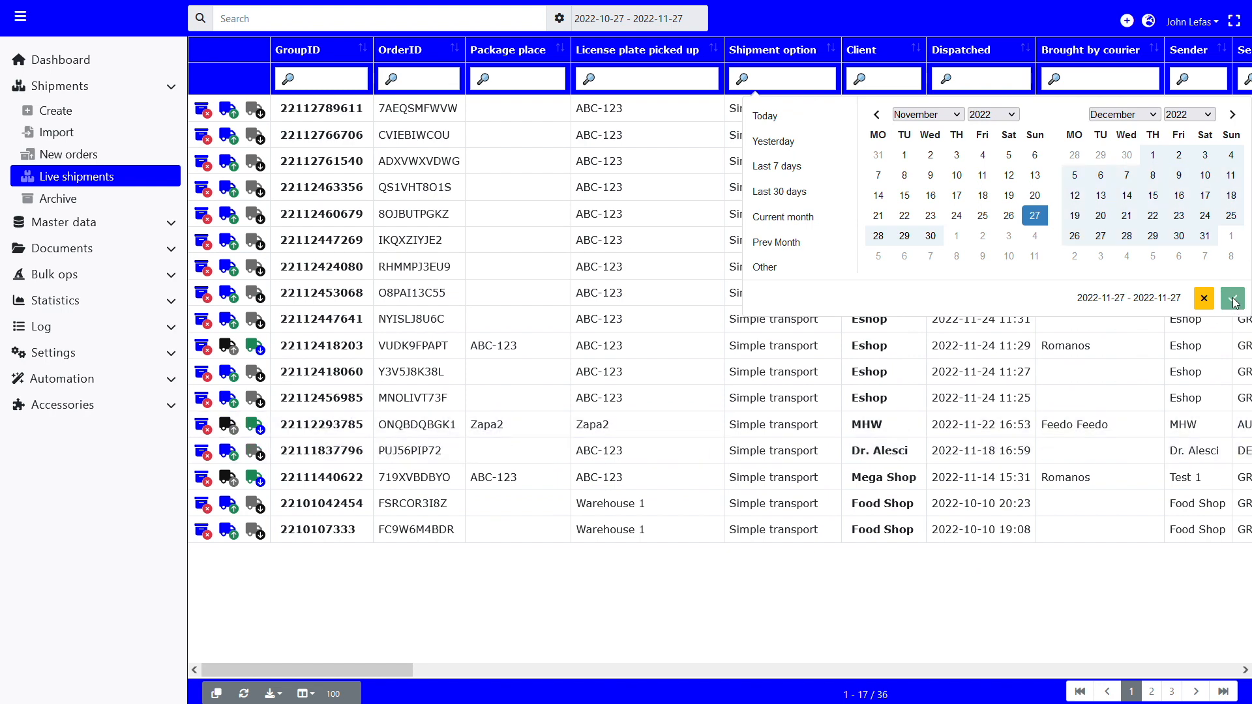
click(1037, 221)
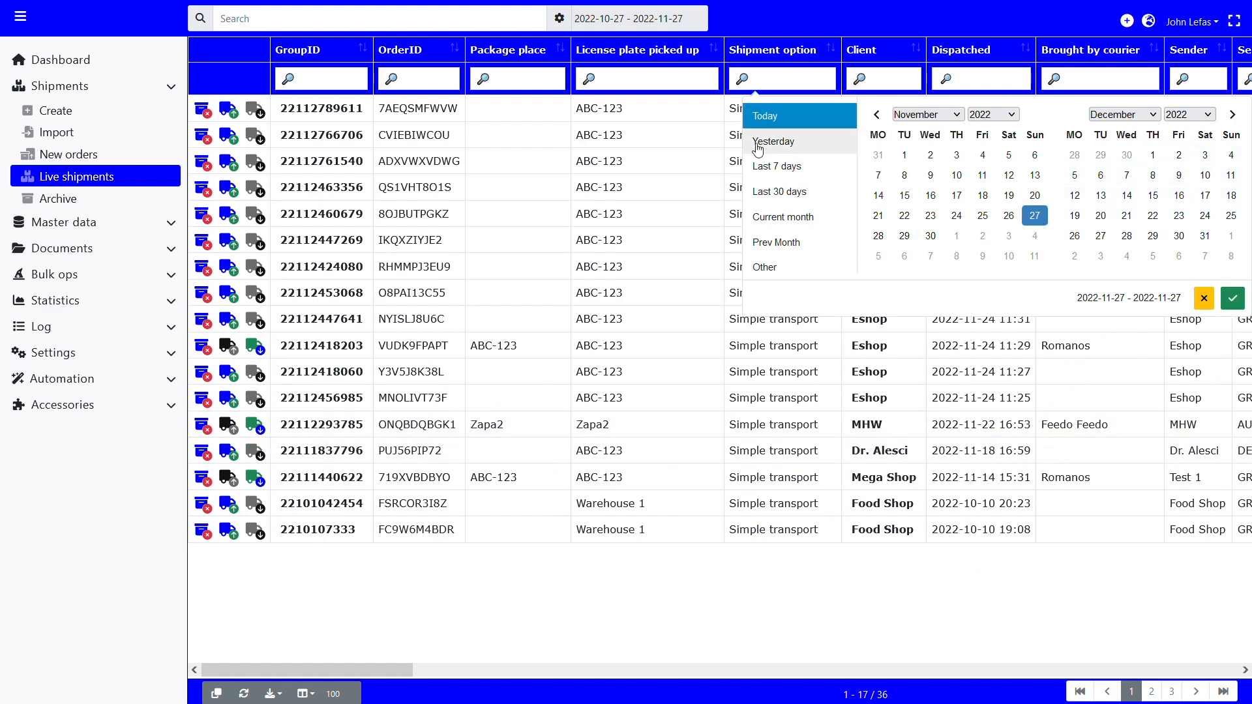
click(776, 117)
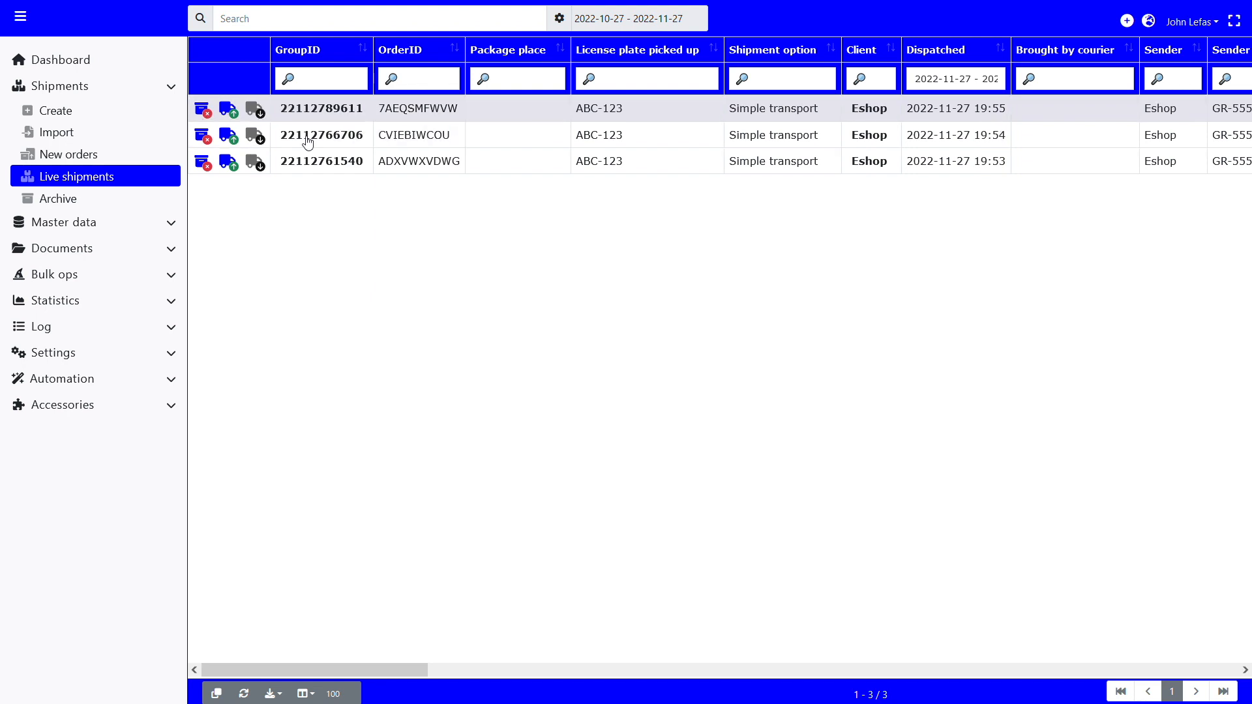
Step: Examine the filtered live shipments' columns, from sender and consignee data to delivery timing, weight and number of packages
scroll(476, 266, right, 4)
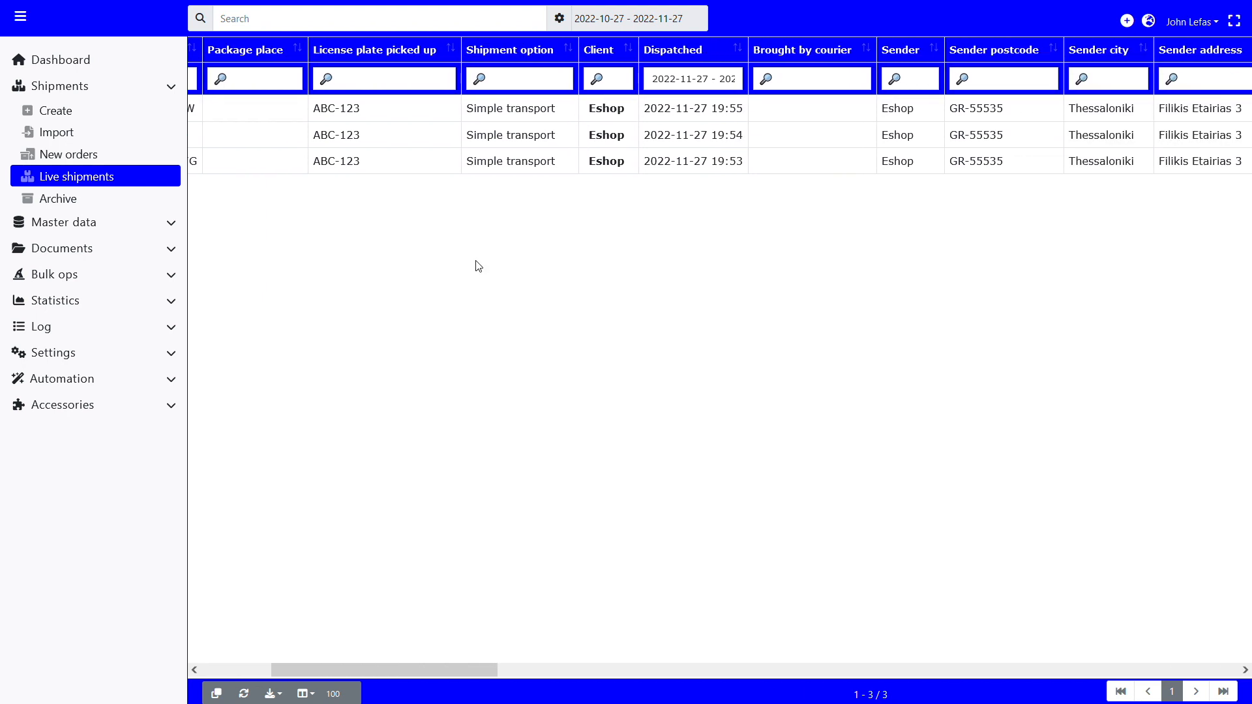
scroll(478, 266, right, 10)
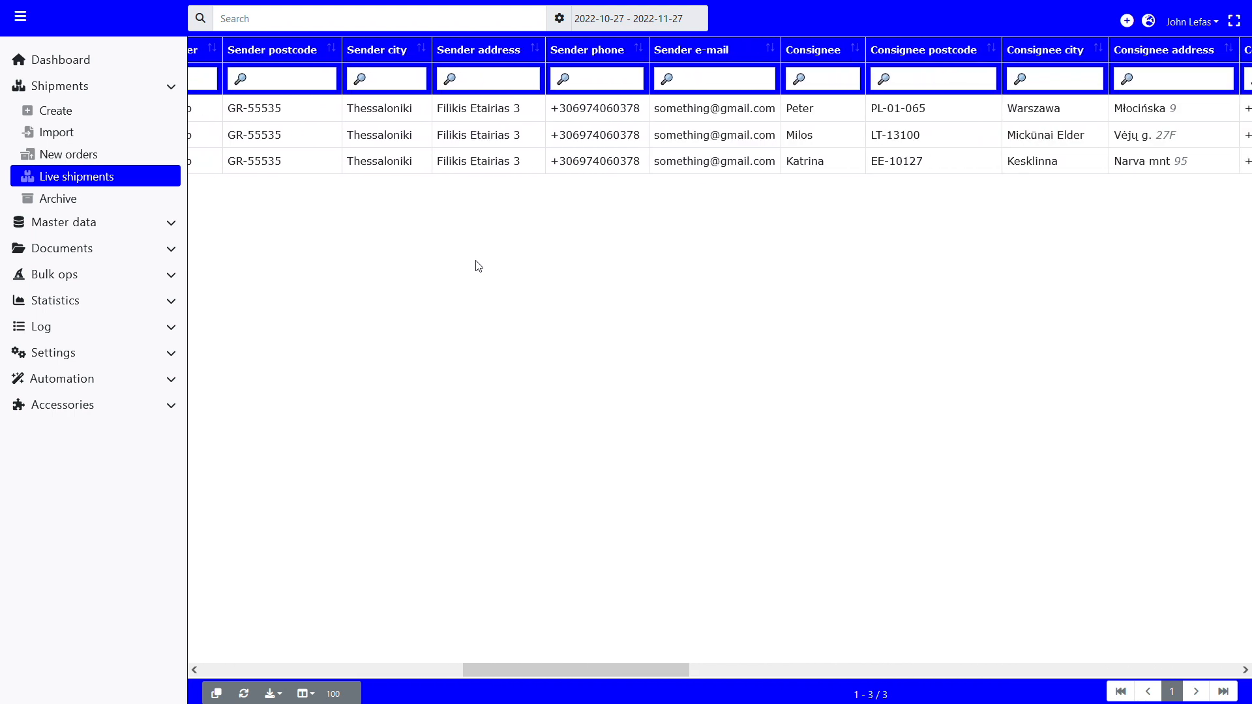
scroll(478, 266, right, 10)
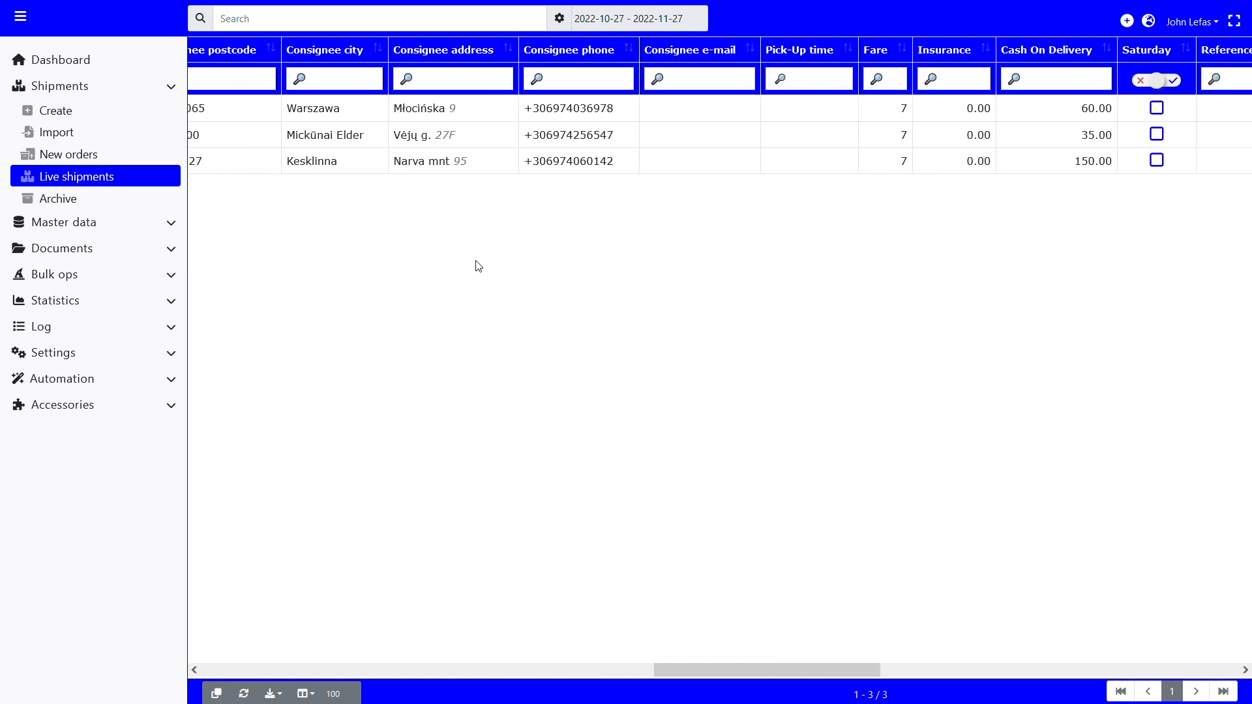
scroll(478, 266, right, 5)
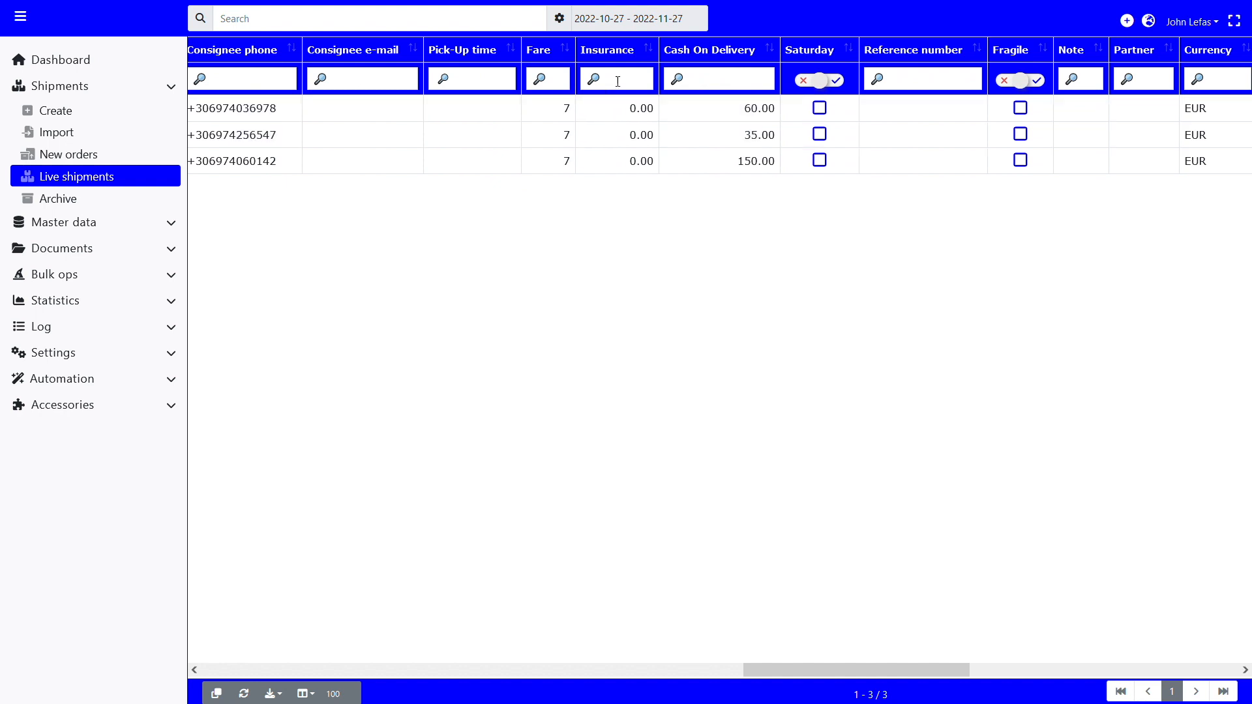
scroll(717, 160, right, 1)
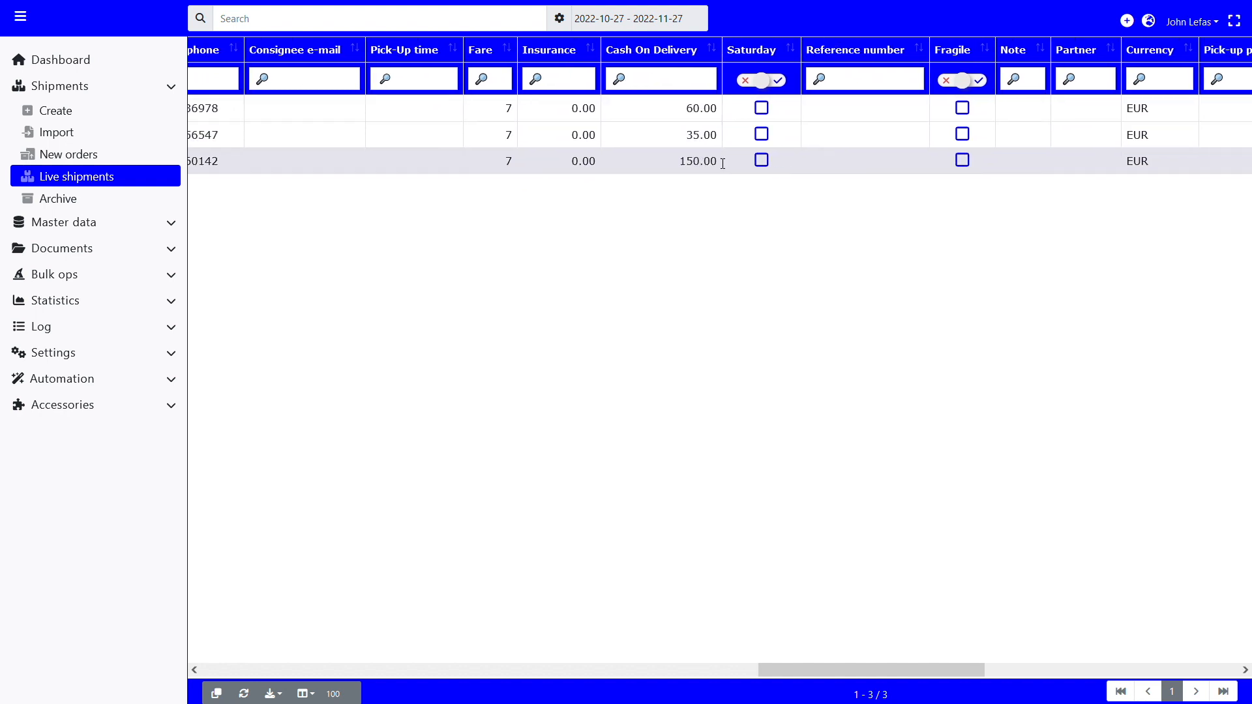
scroll(722, 162, right, 5)
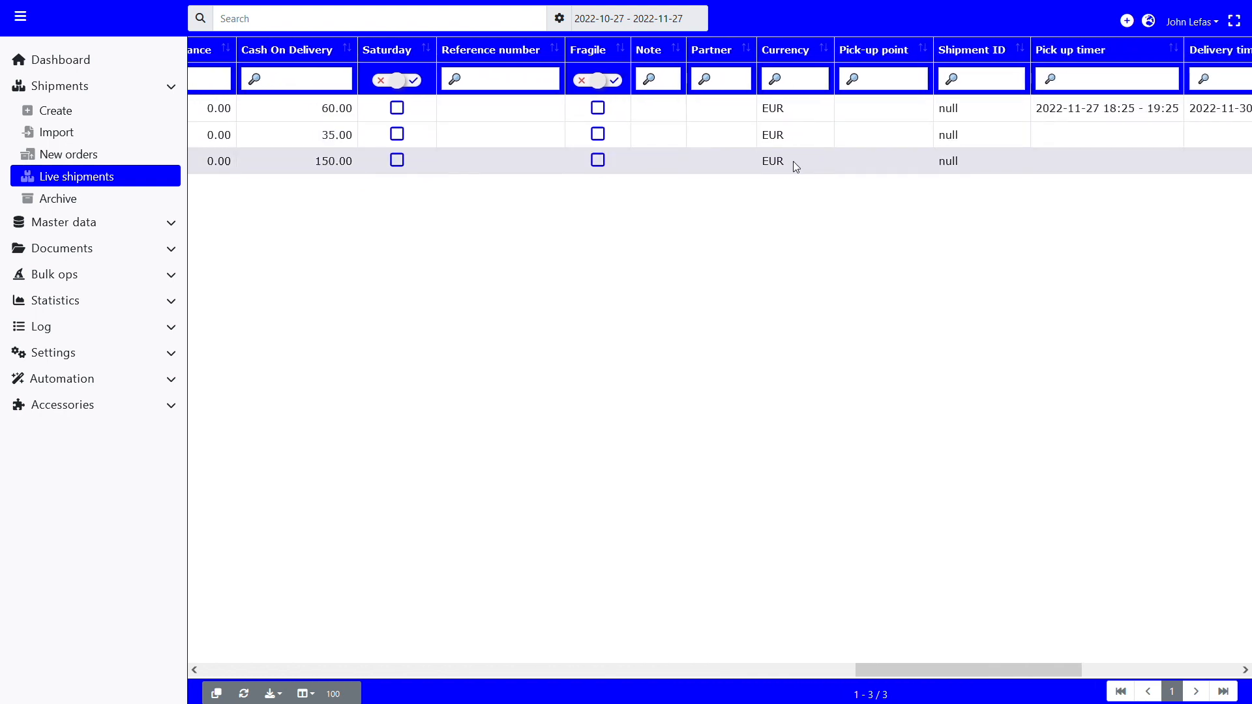
scroll(810, 229, right, 5)
scroll(866, 202, right, 3)
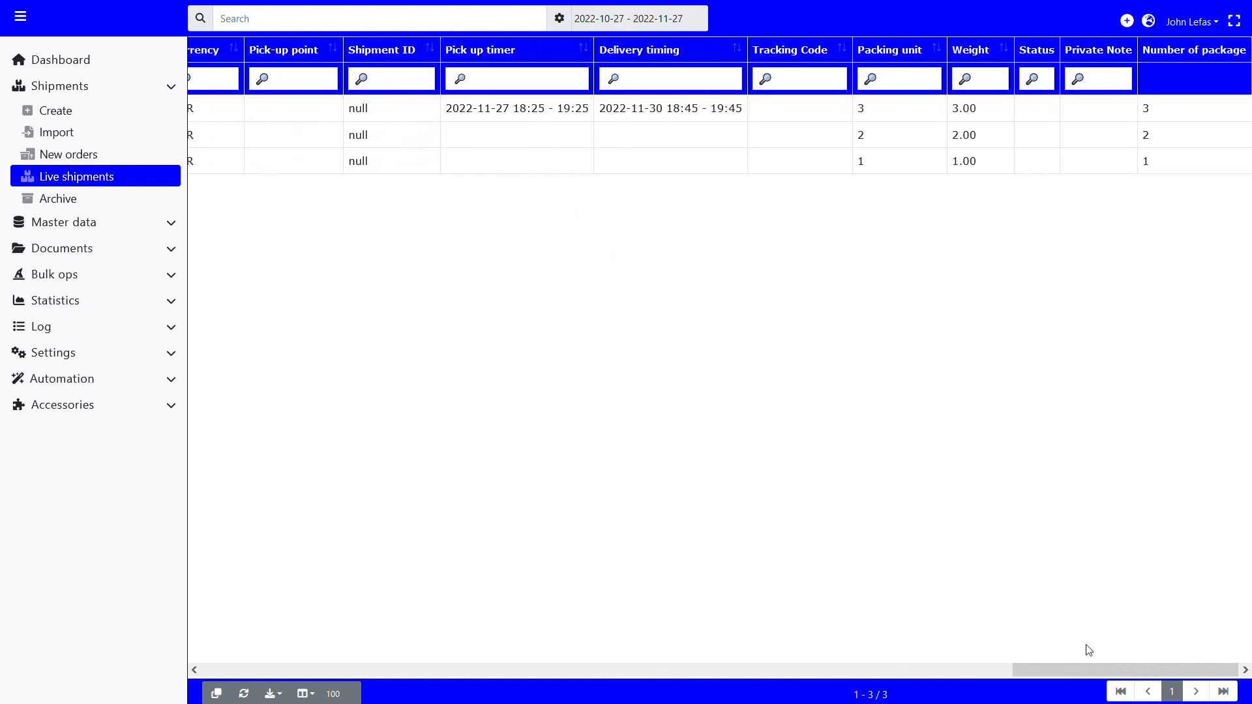
Step: Export the hit list of the filtered live shipments and look through the table's selectable columns
drag(1073, 678, 276, 612)
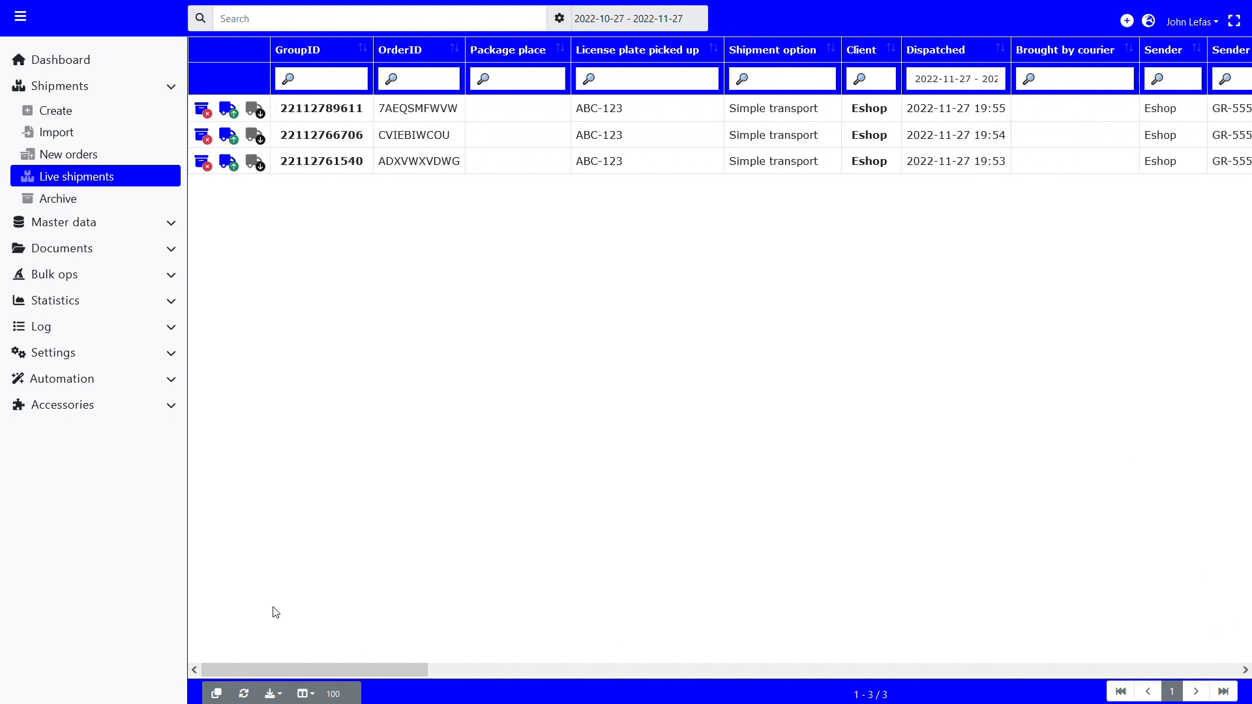
click(273, 694)
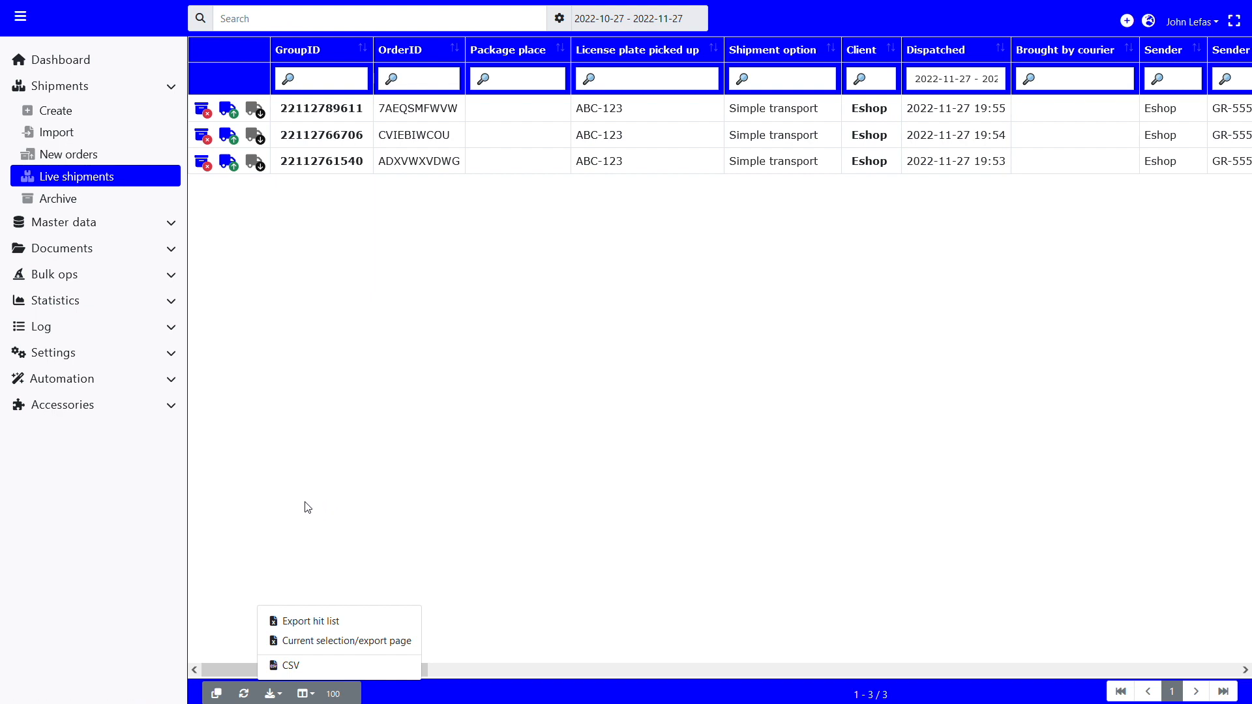
click(271, 622)
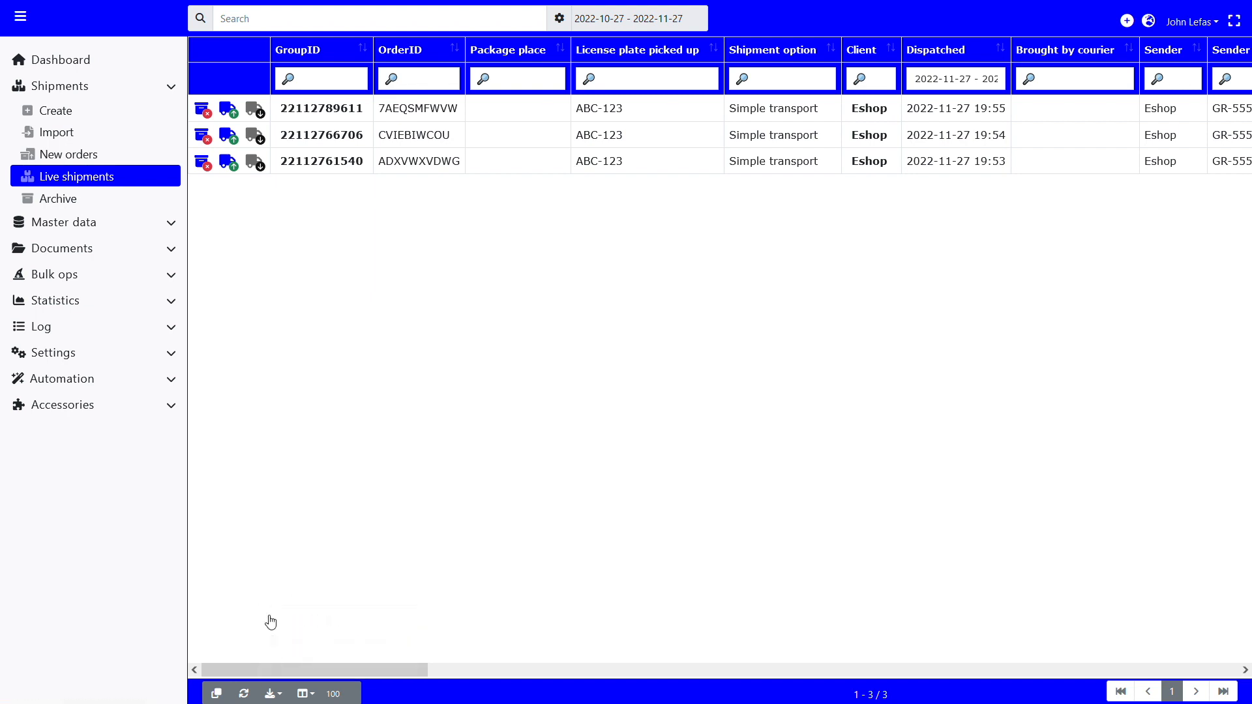
click(305, 694)
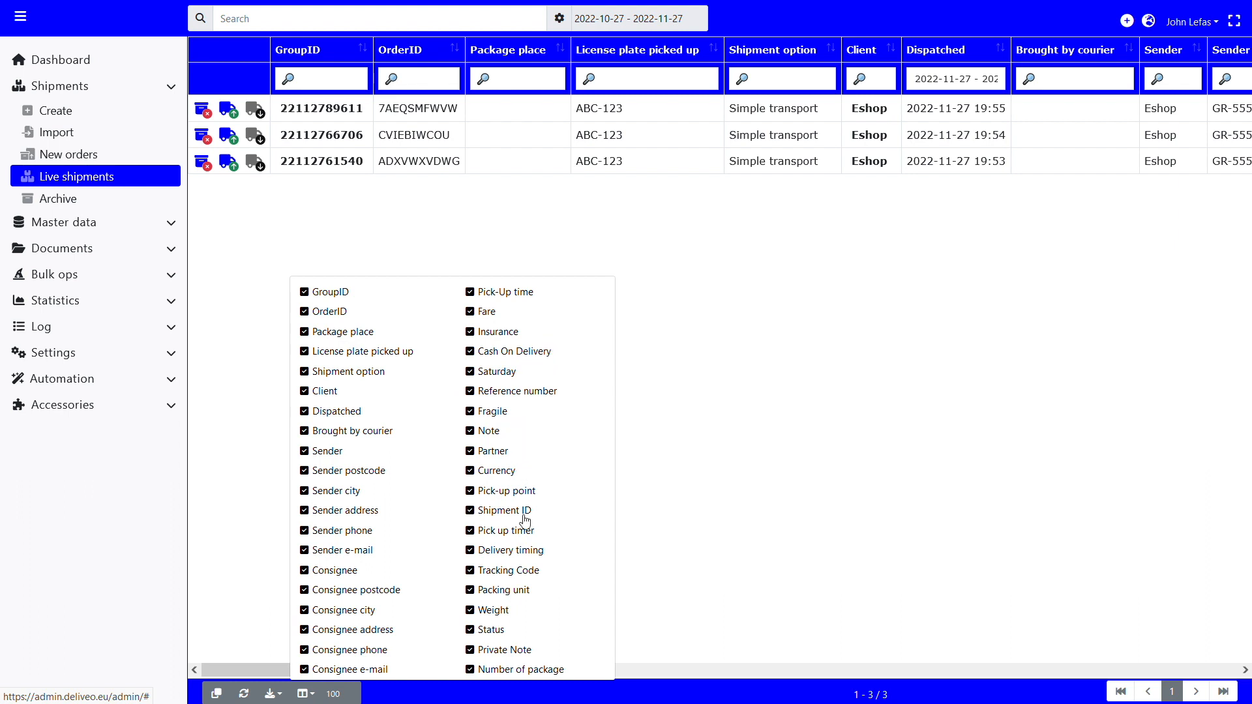
click(814, 452)
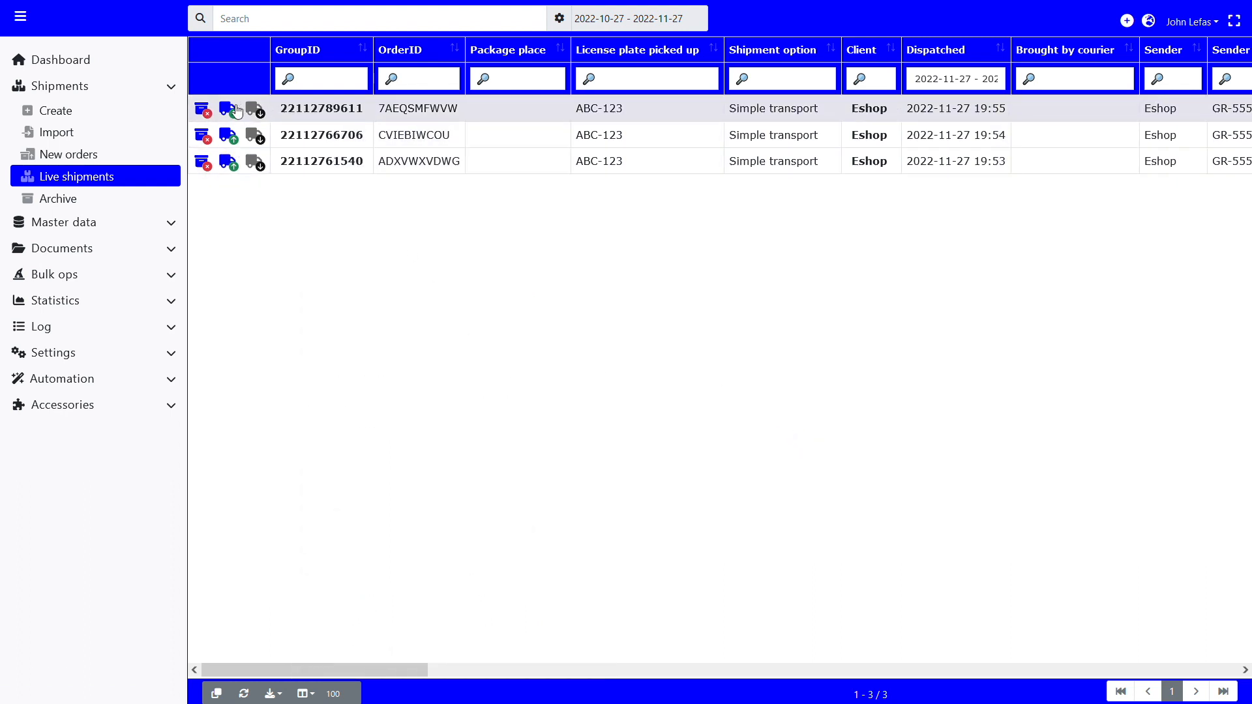
Step: Record the pick-up of the shipment dispatched at 19:53 by vehicle ABC-123 and open its delivery form
click(233, 163)
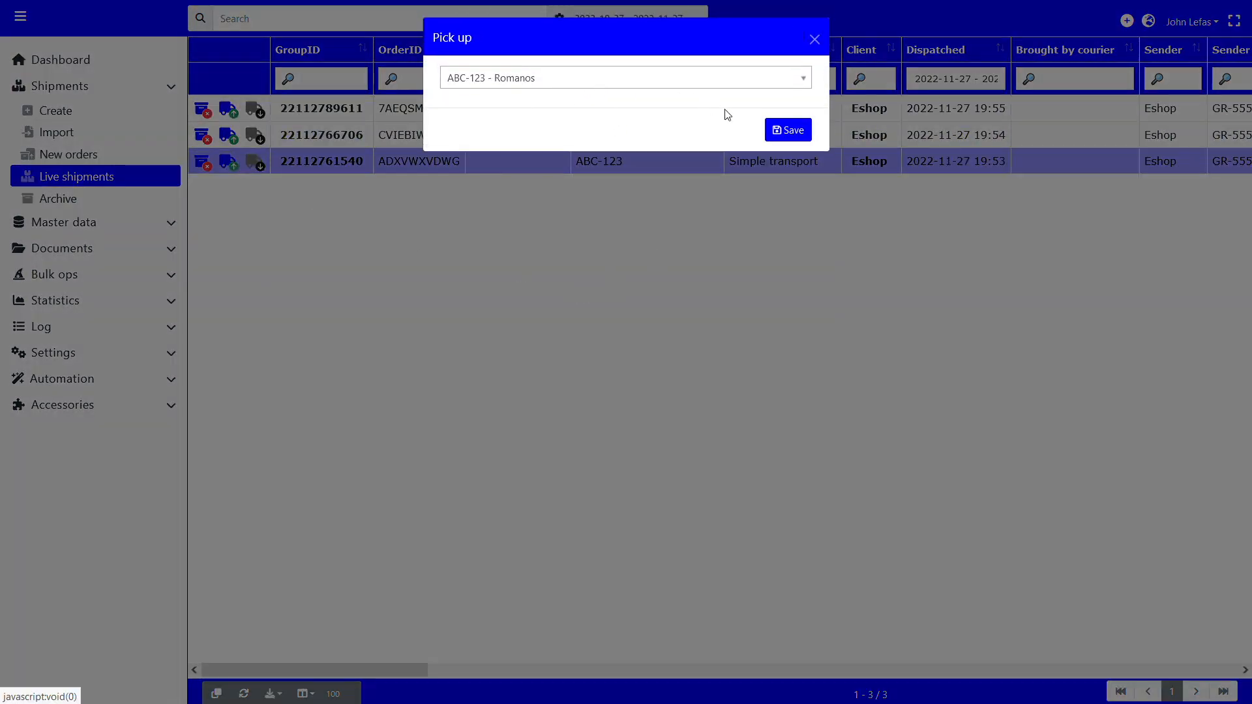
click(794, 137)
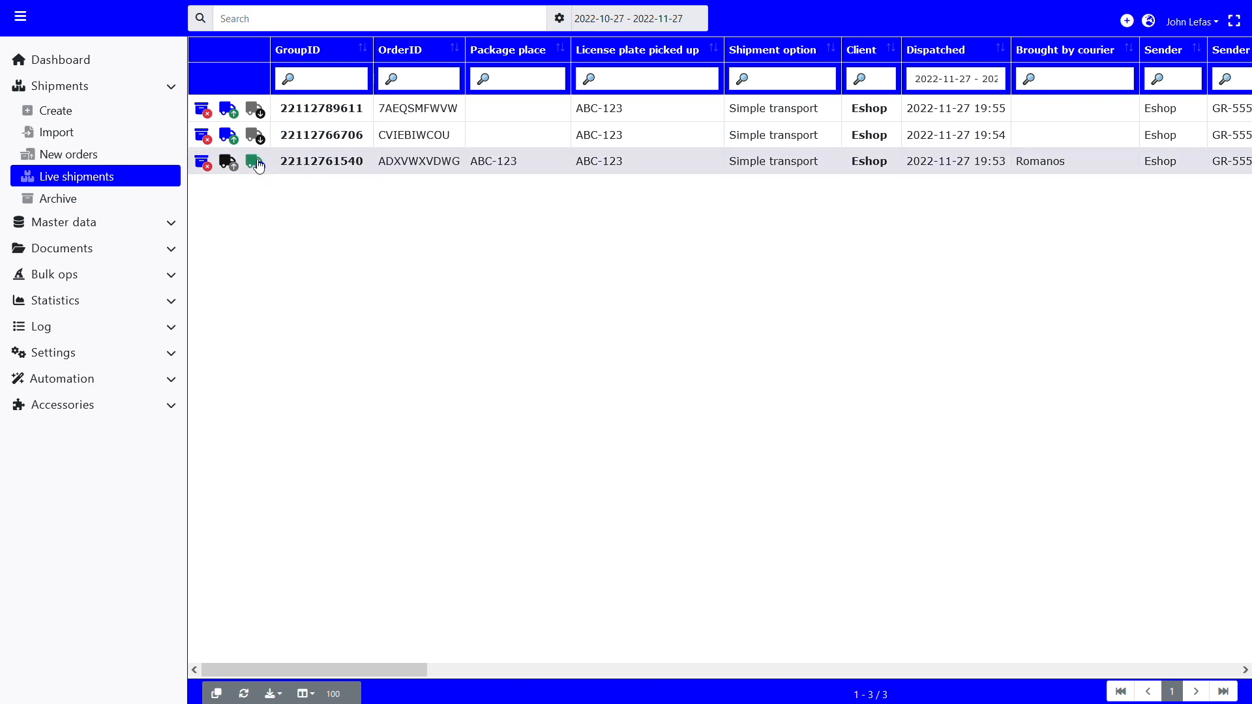
click(257, 164)
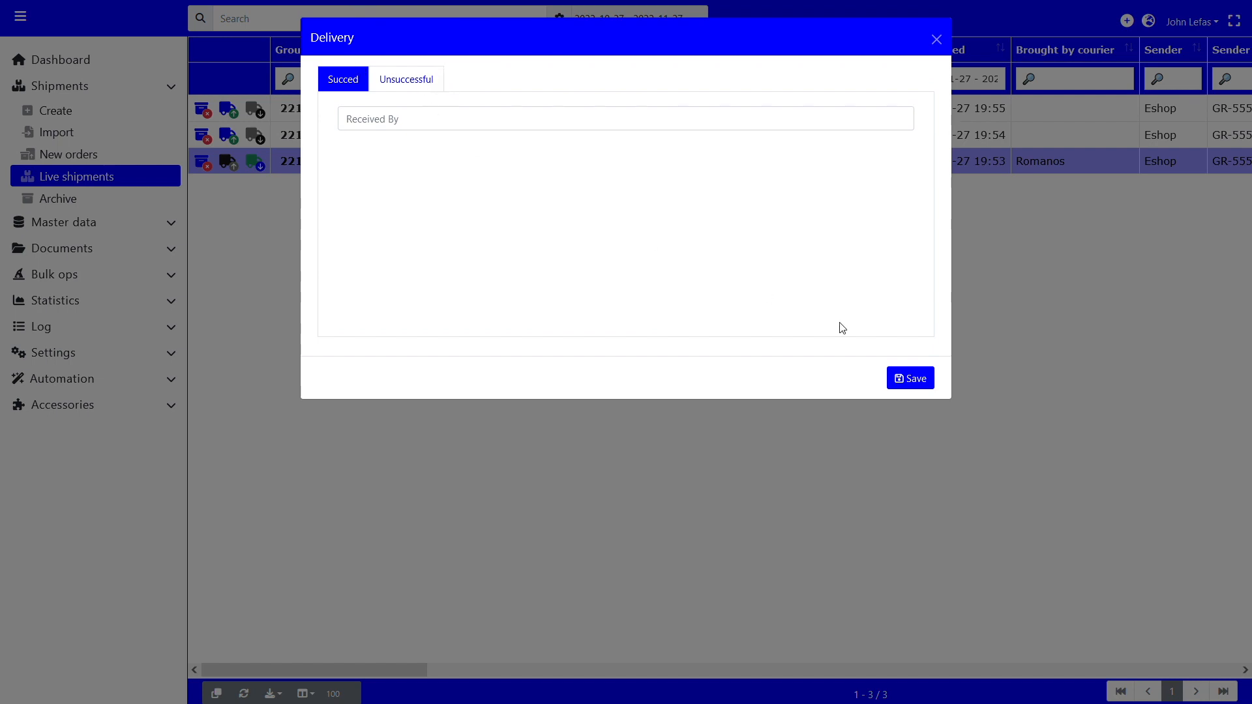
Step: Review the statuses for an unsuccessful delivery, including Return Back to Sender, and return to the successful delivery form
click(433, 78)
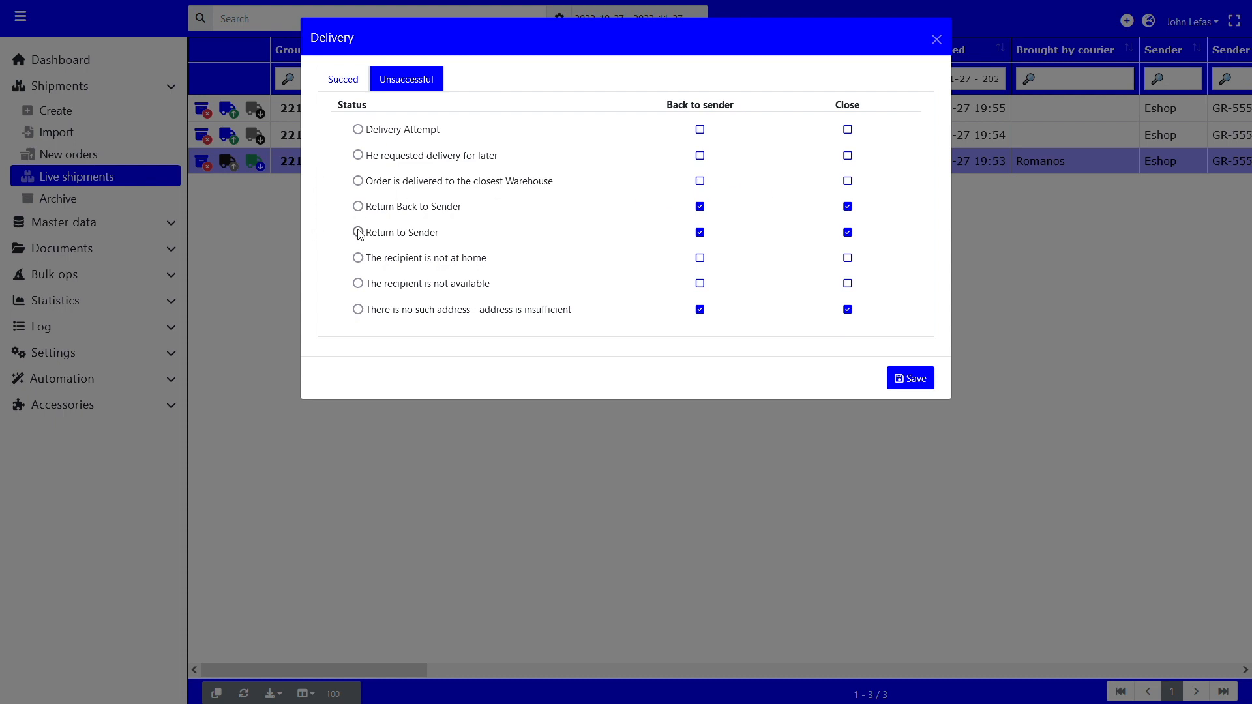
click(358, 207)
click(347, 81)
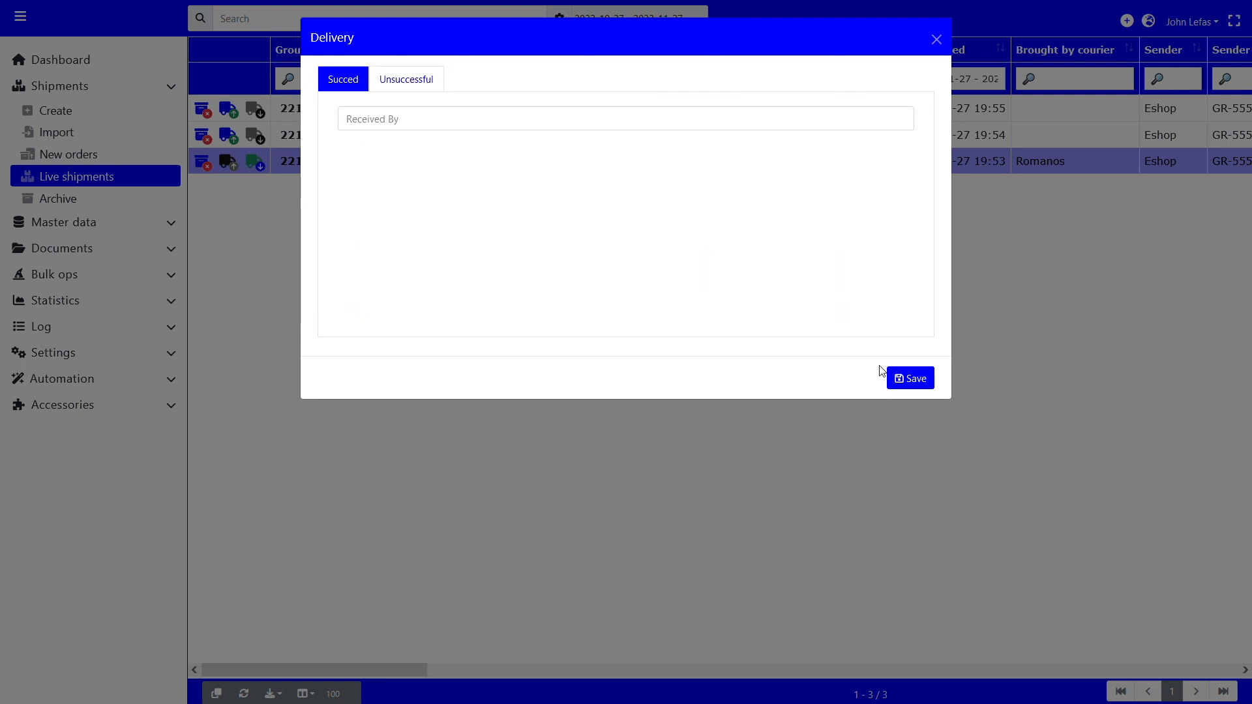
Step: Save the delivery as successful with "Consignee" as the receiving party
click(536, 119)
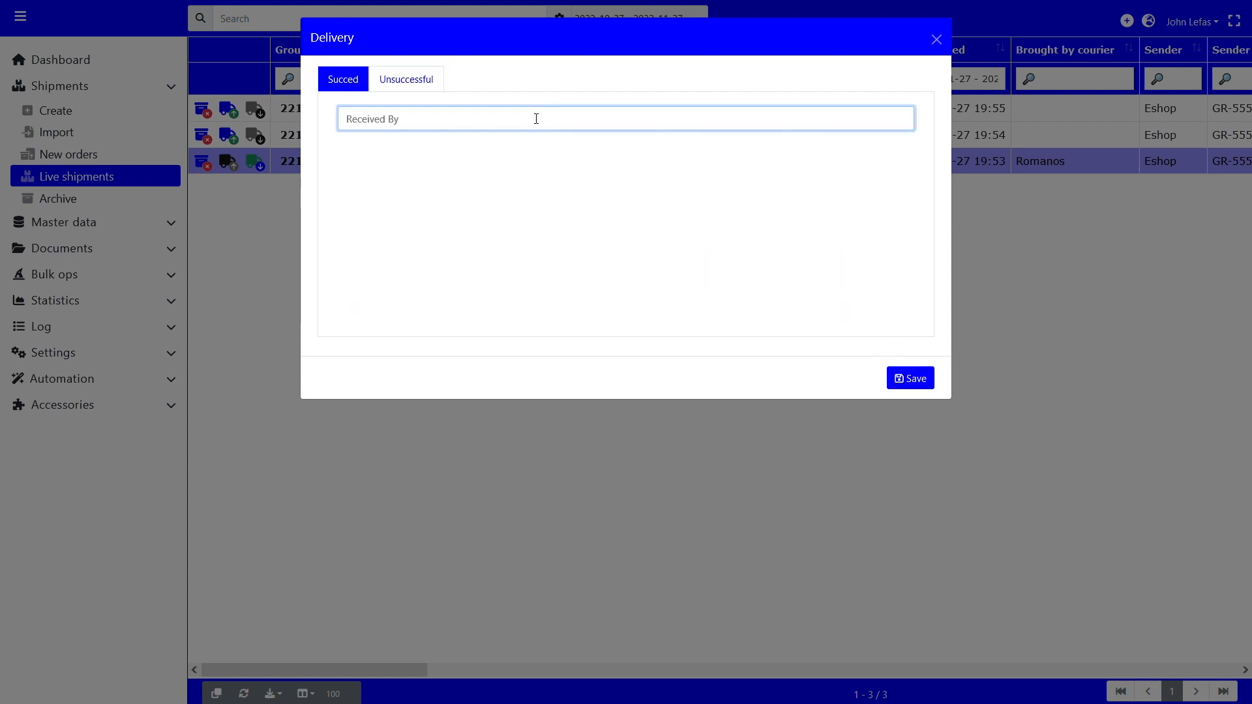
text(Consignee)
click(926, 380)
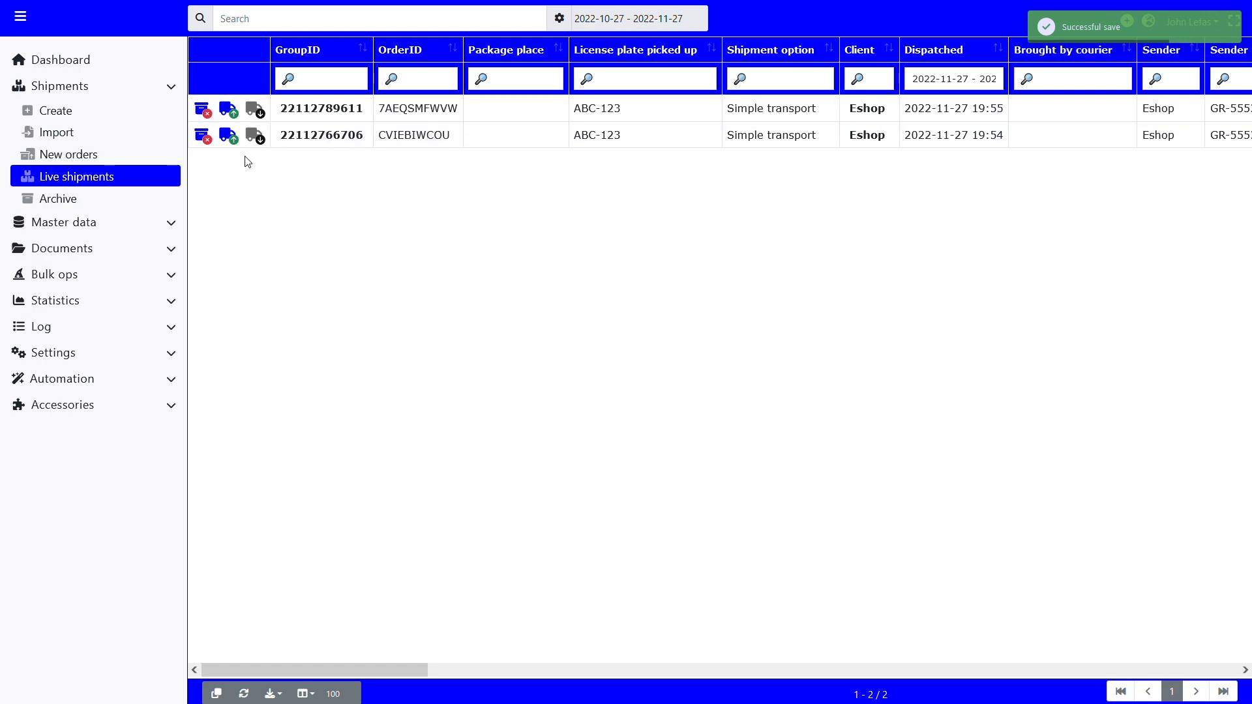
Step: Open the just-delivered Eshop shipment in the archive and examine its complete event log
click(76, 202)
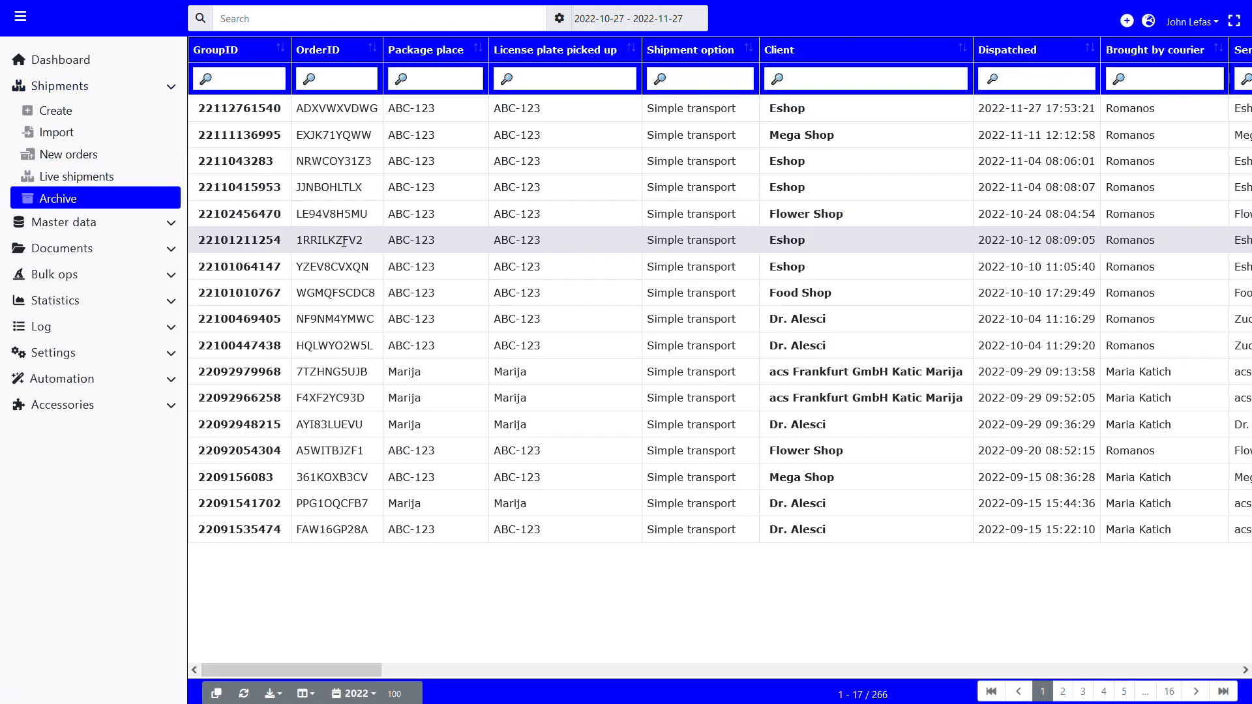
click(264, 115)
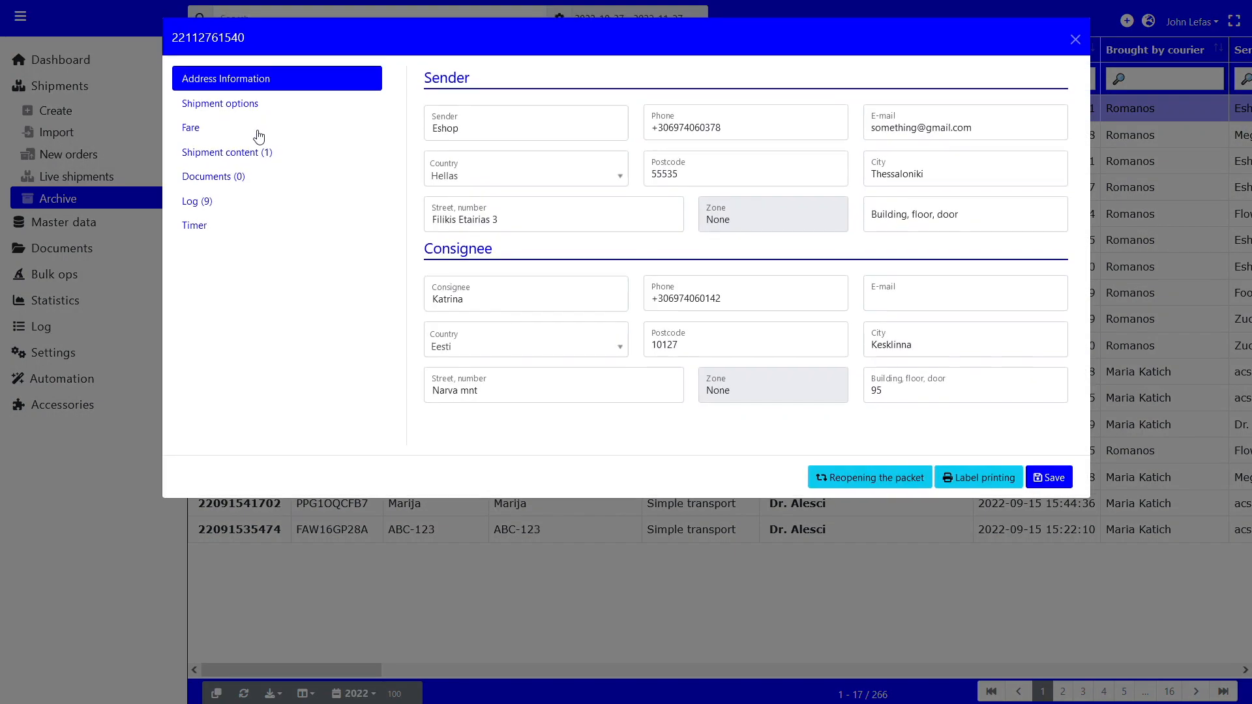
click(207, 202)
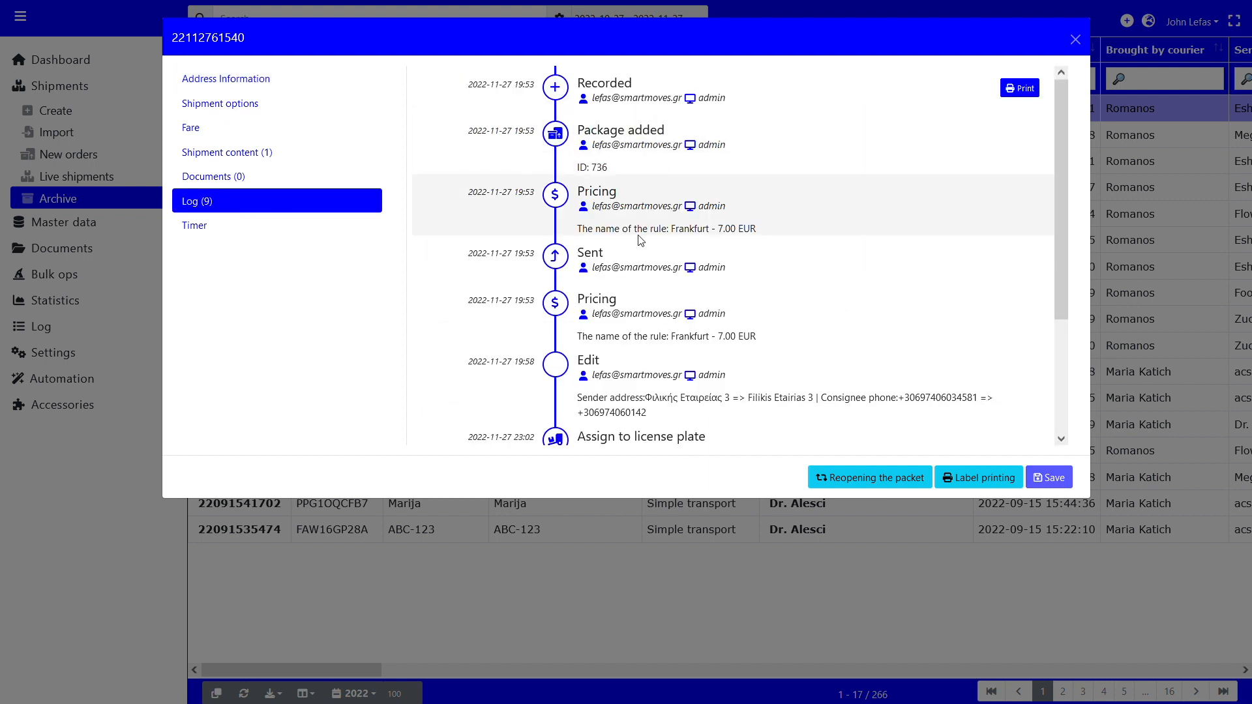
scroll(644, 234, down, 3)
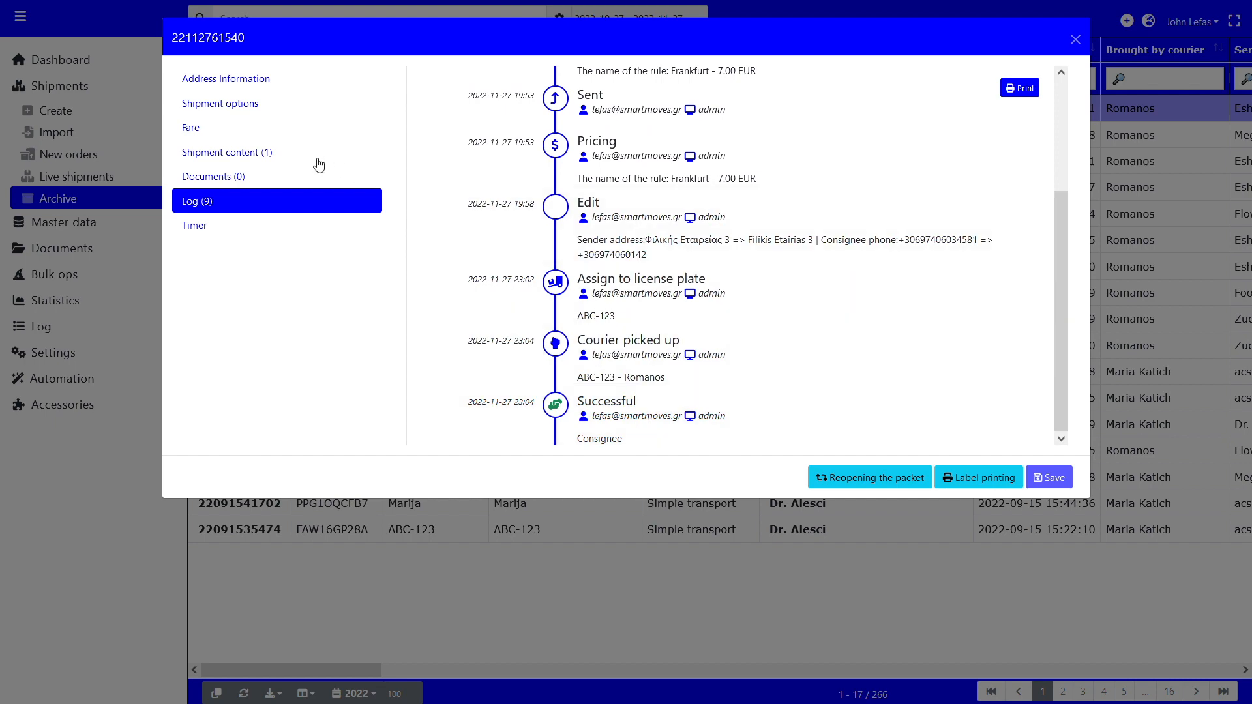
Step: Check the archived shipment's accompanying documents, address information and shipment options, and close its details
click(286, 186)
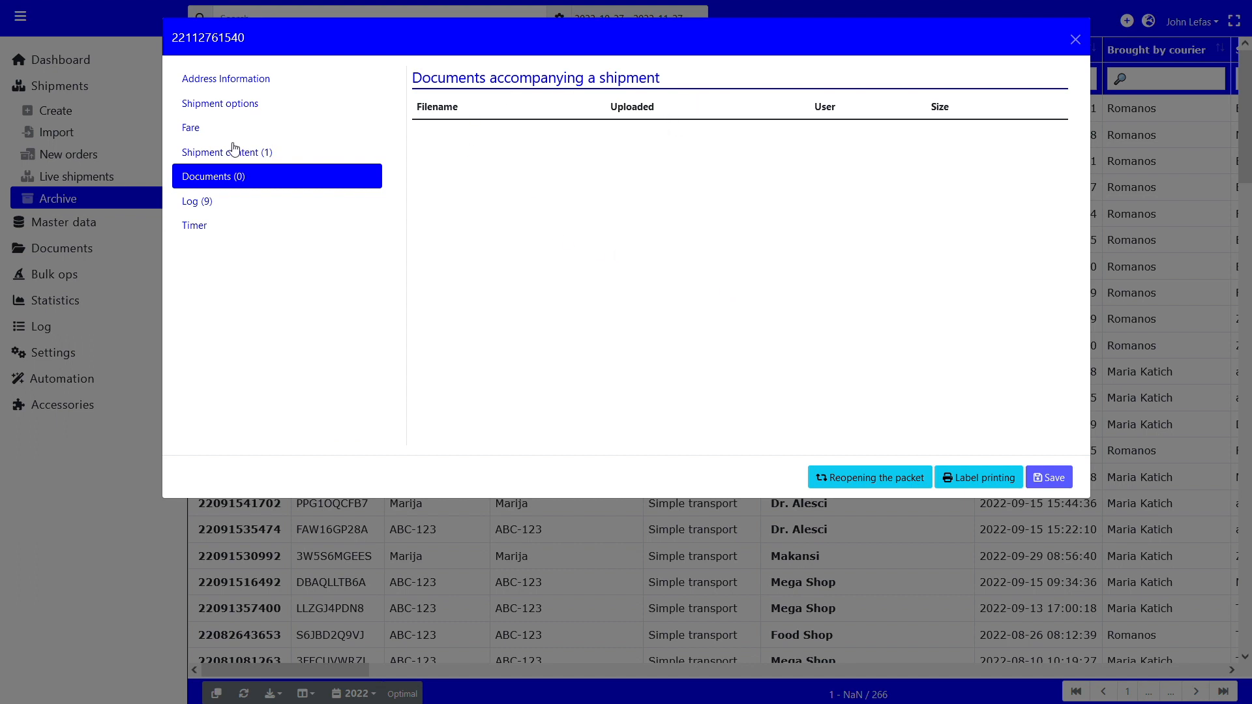
click(228, 80)
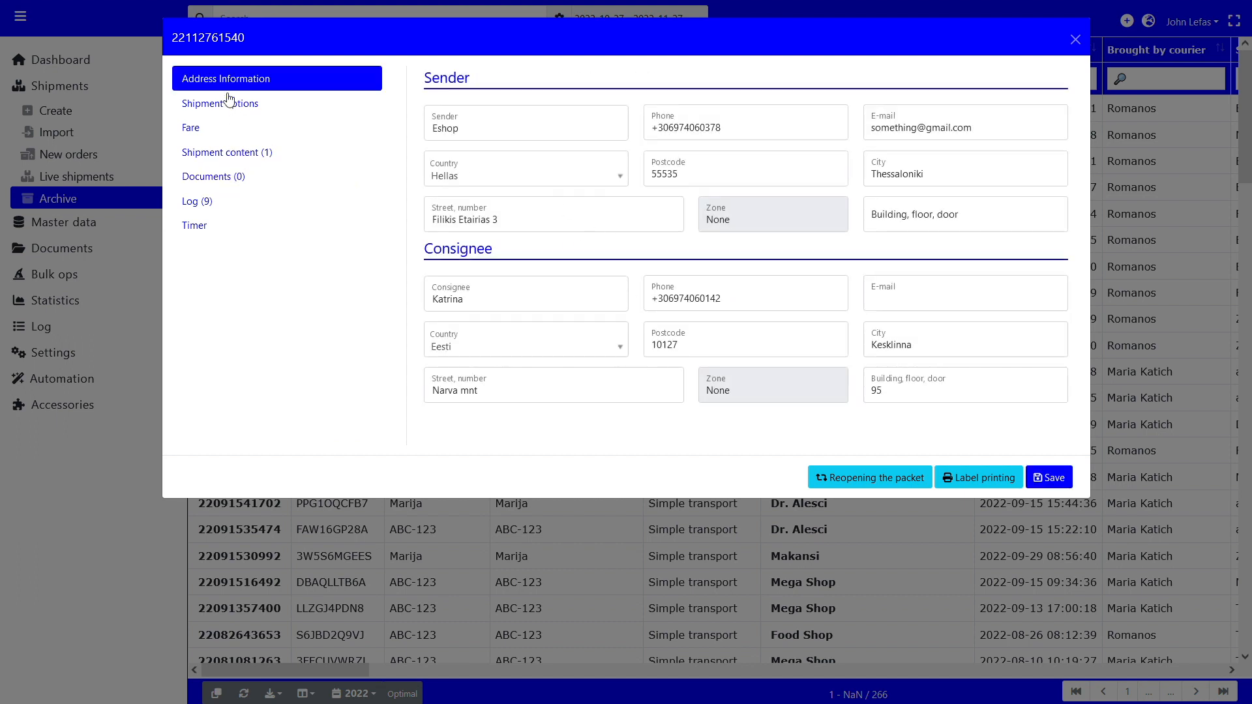
click(228, 102)
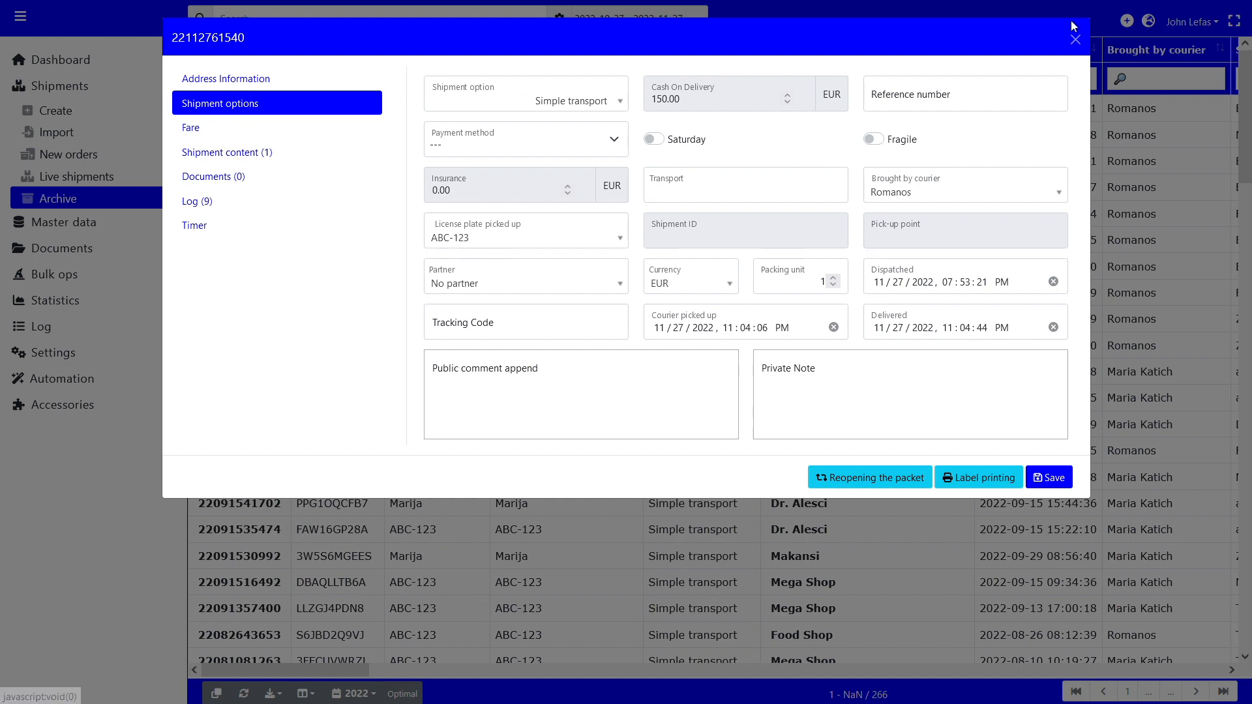
click(1074, 39)
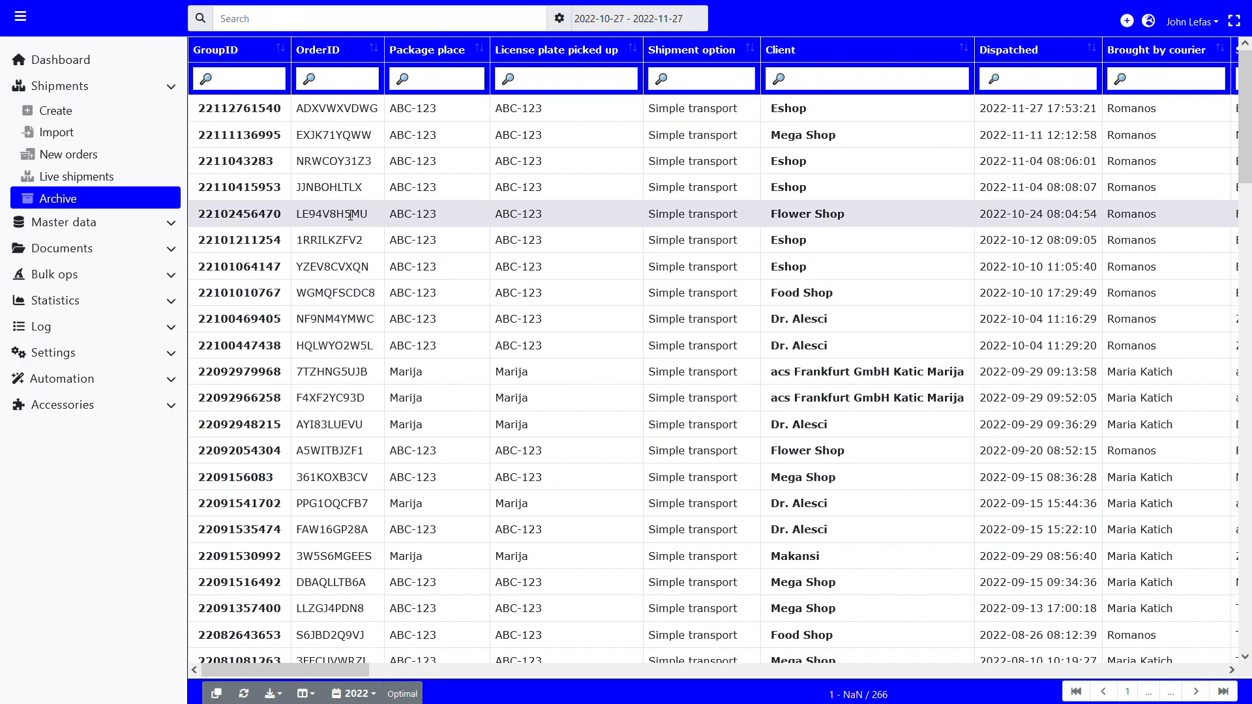
Step: Reopen the packet of the newest archived Eshop shipment and confirm the reopening
click(268, 119)
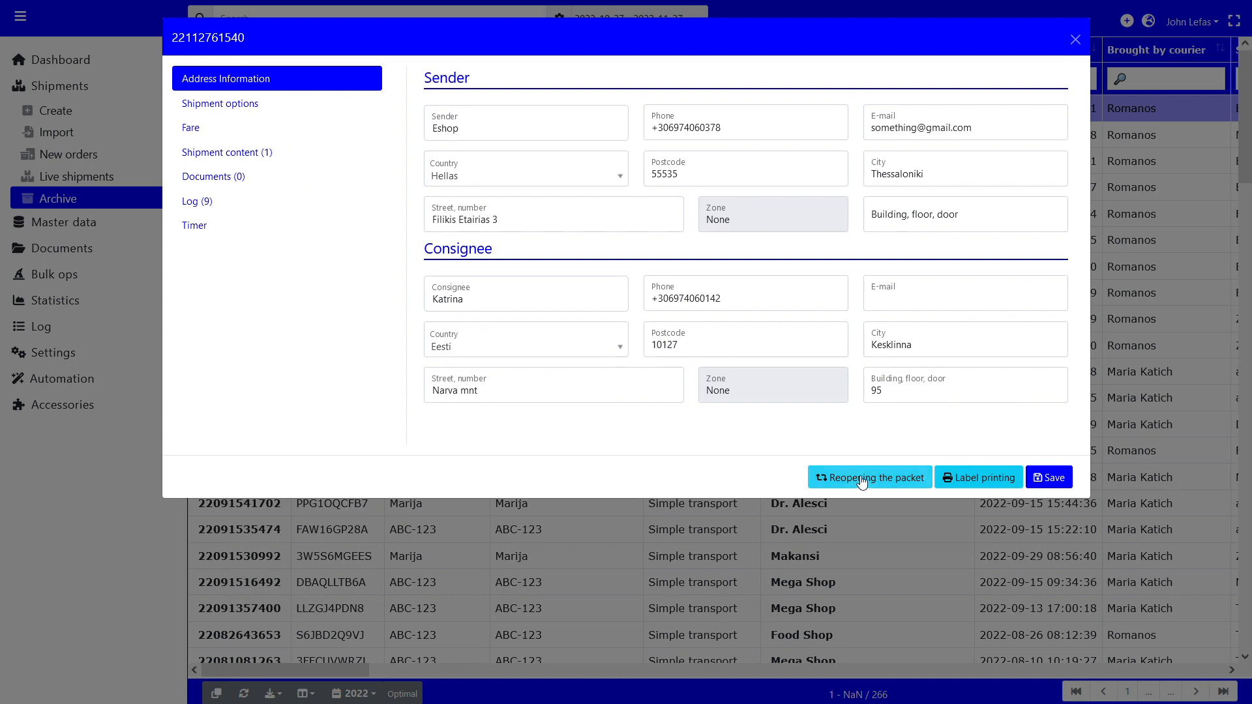
click(860, 480)
click(671, 420)
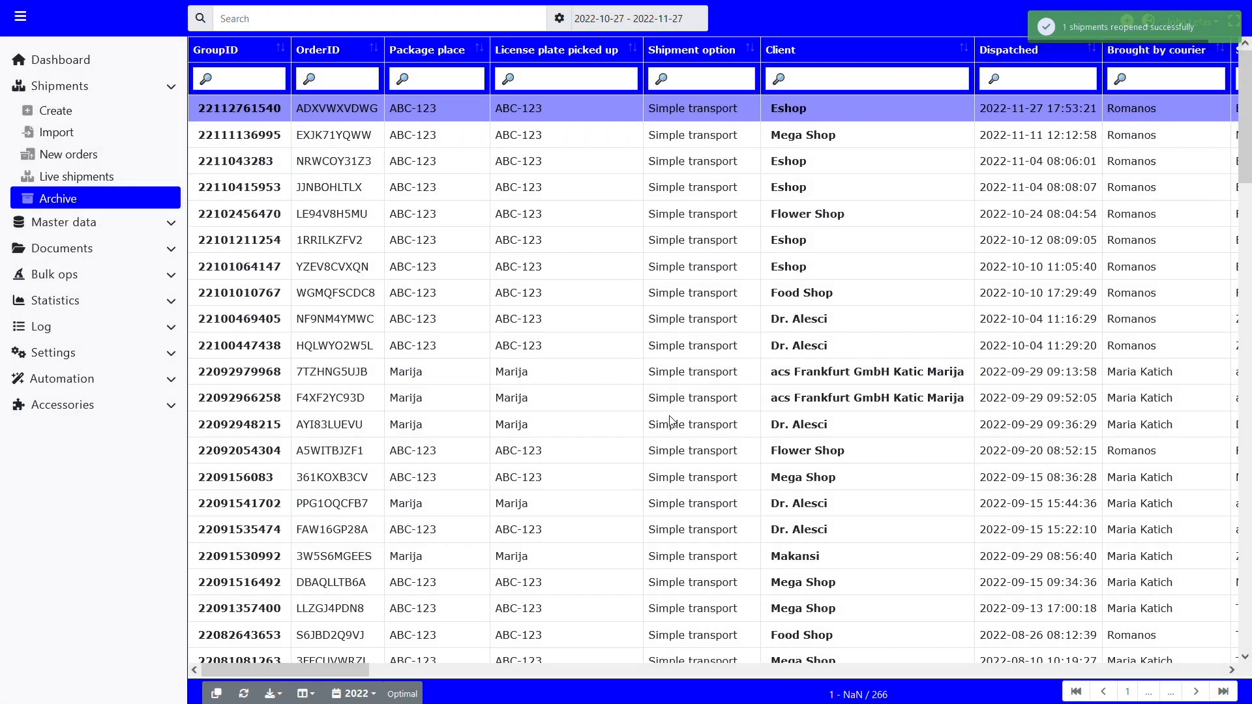
Step: Return to the live shipments and filter the dispatch date to today, 2022-11-27, to find the reopened shipment
click(84, 181)
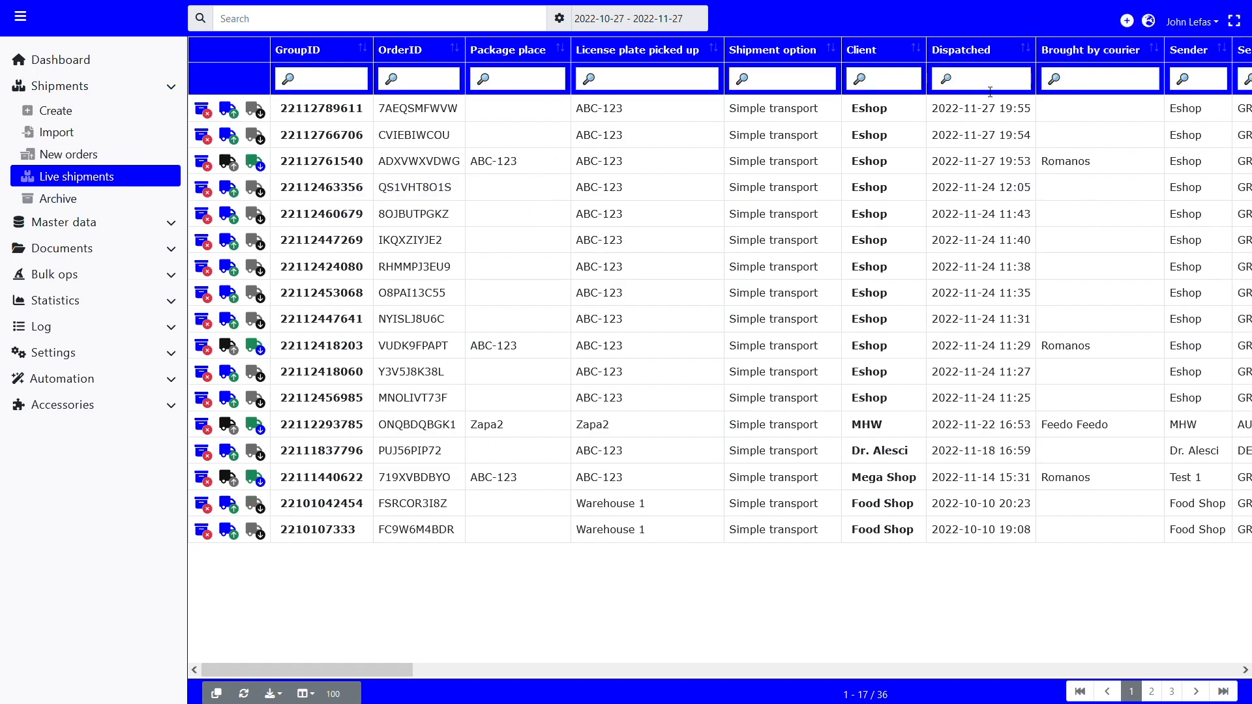
click(1023, 75)
click(766, 117)
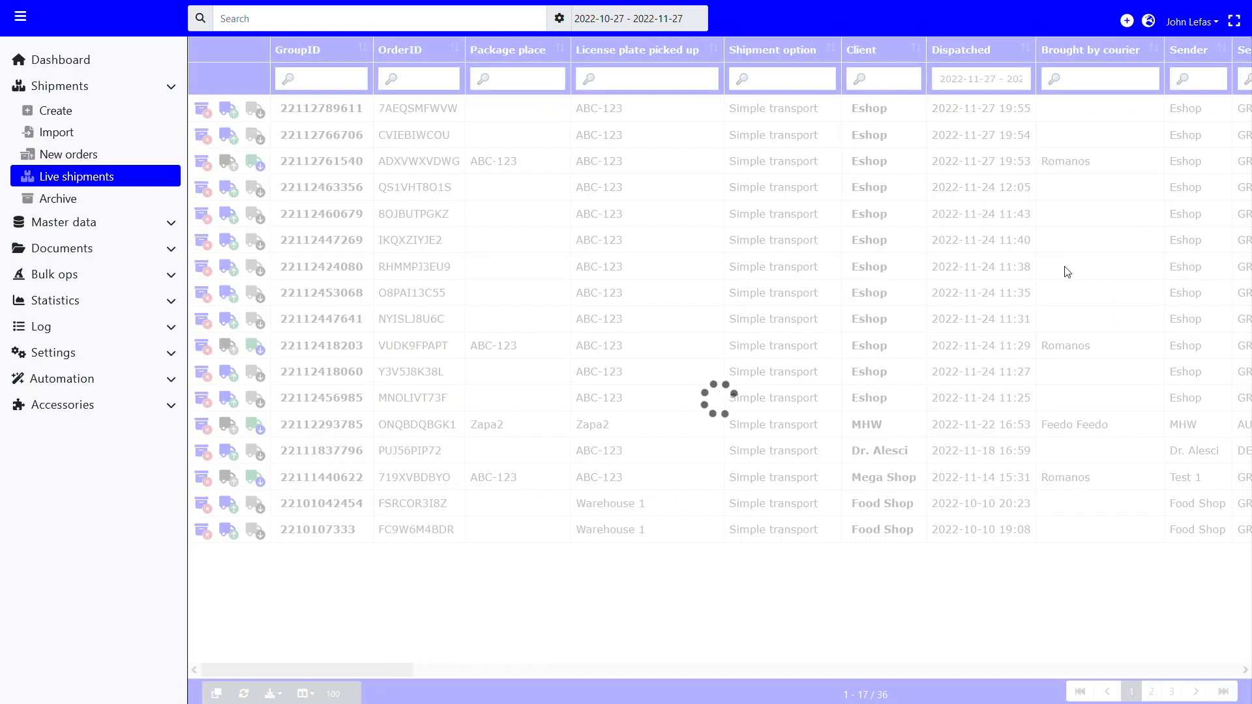